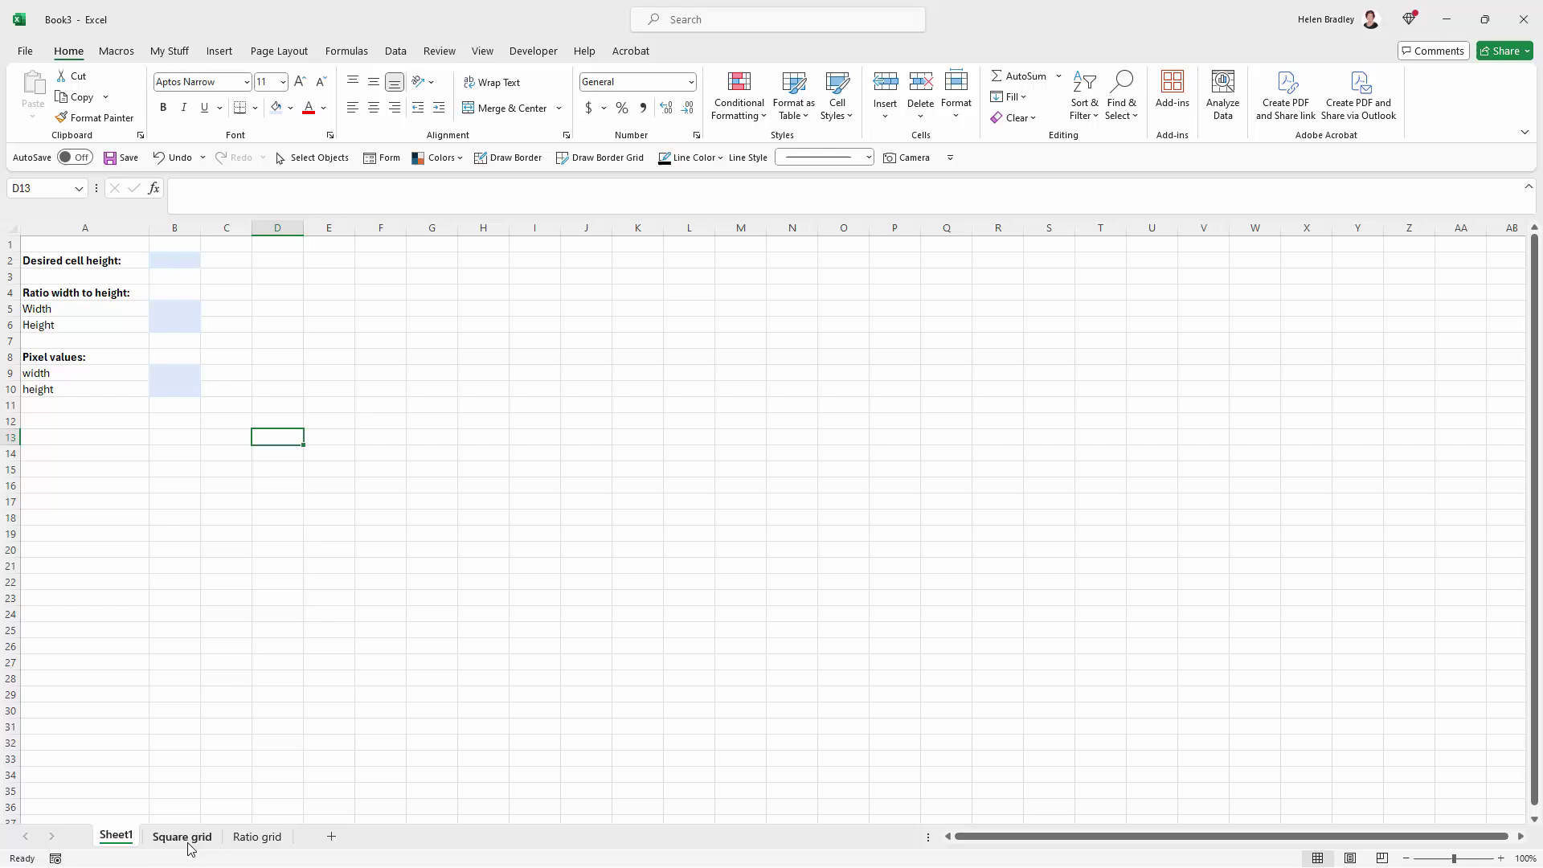
Switch from Sheet1 to the empty Square grid sheet
{"action": "left_click", "coordinate": [188, 841]}
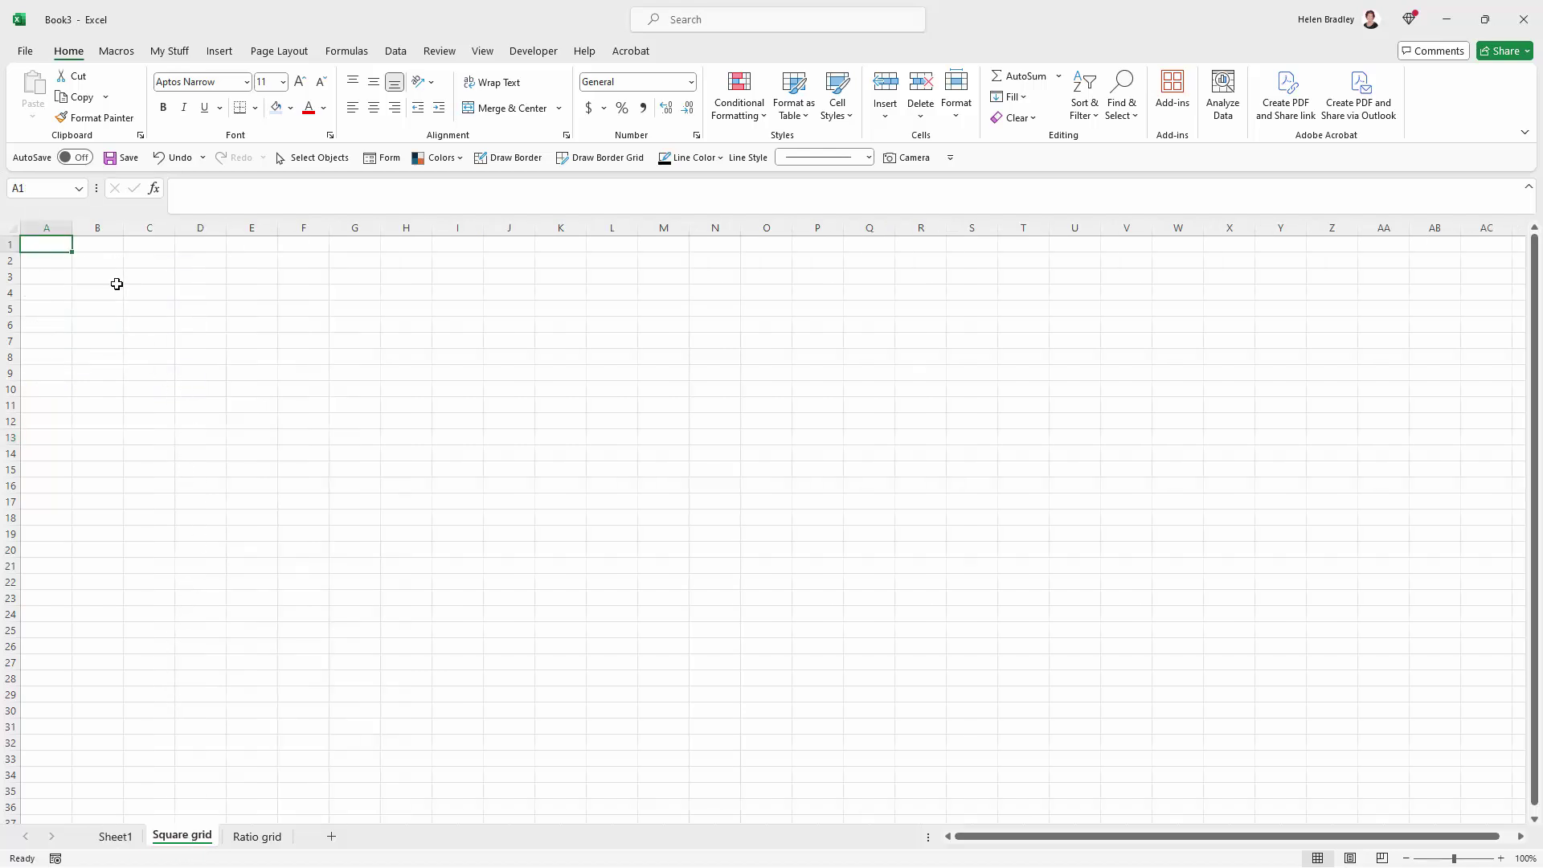
Narrow the selected columns A through L to a width of 6.43 (50 pixels) each
{"action": "left_click_drag", "start_coordinate": [47, 228], "coordinate": [612, 250]}
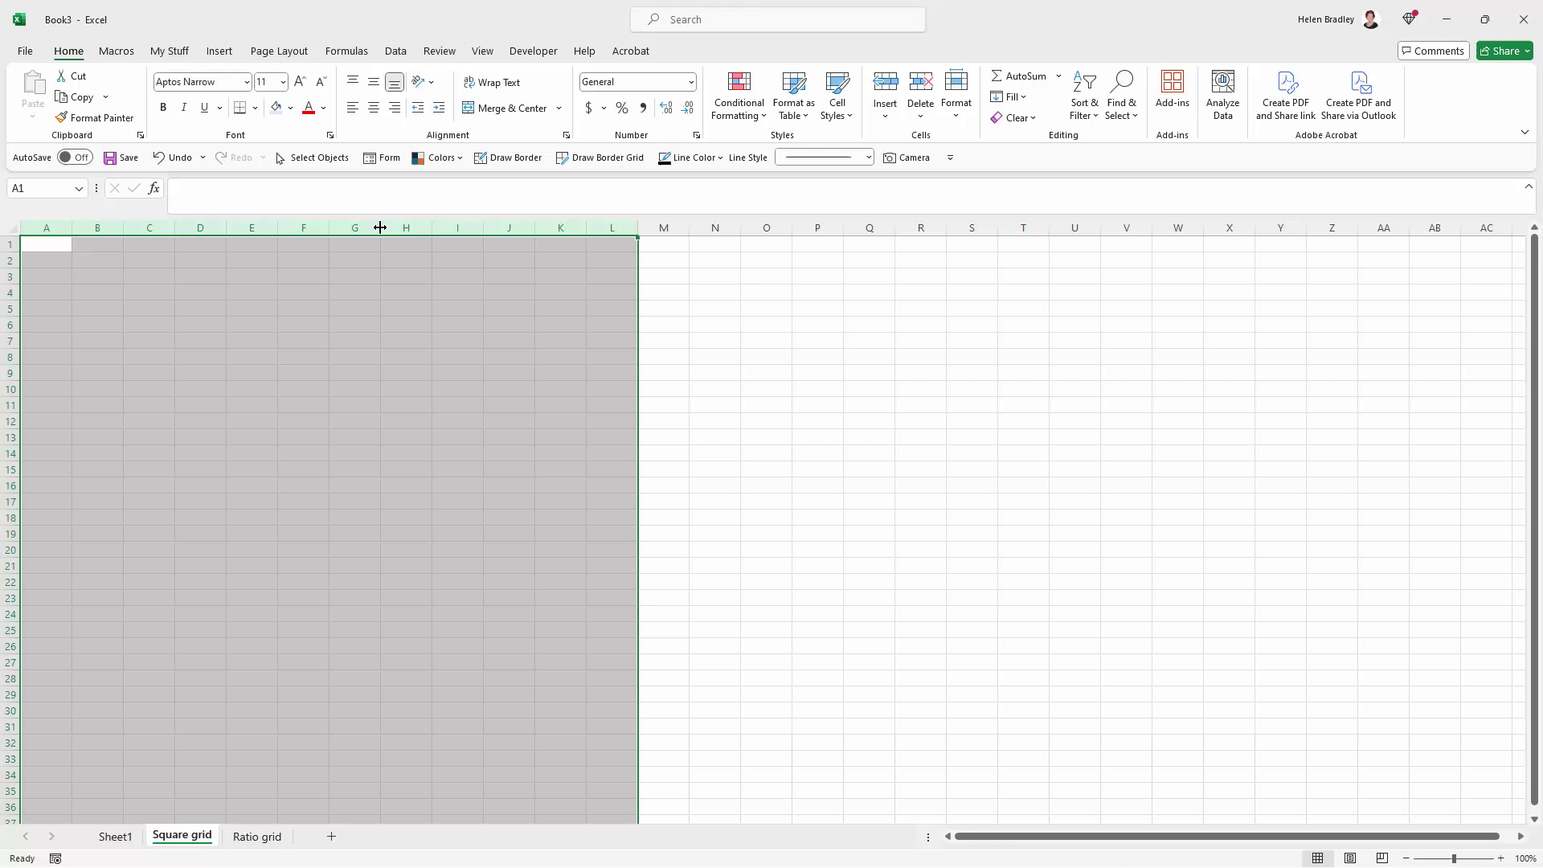
{"action": "left_click_drag", "start_coordinate": [380, 228], "coordinate": [386, 233]}
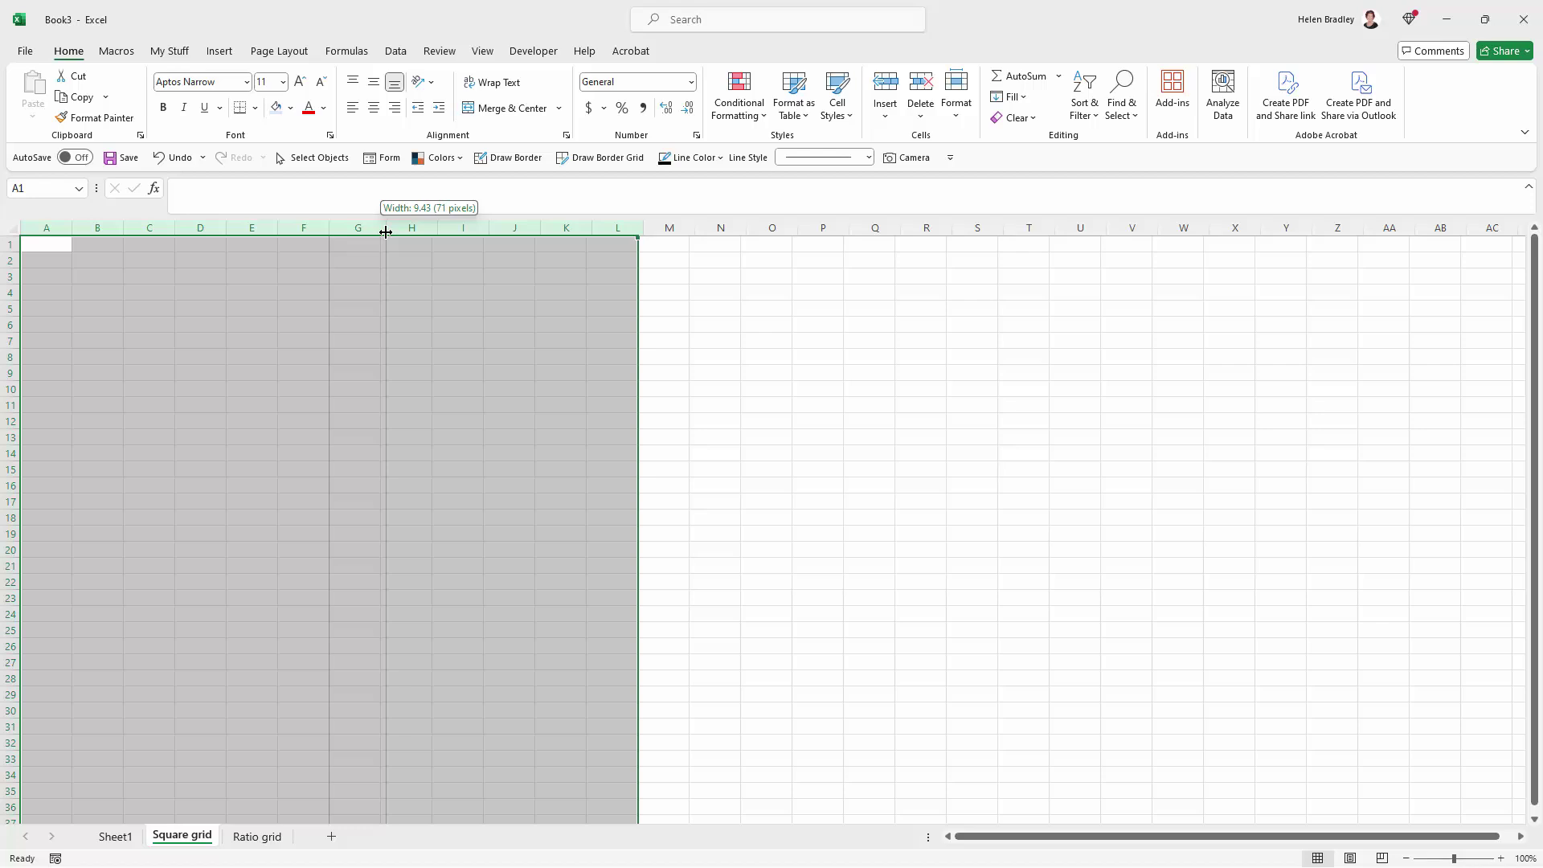
{"action": "left_click_drag", "start_coordinate": [386, 232], "coordinate": [368, 251]}
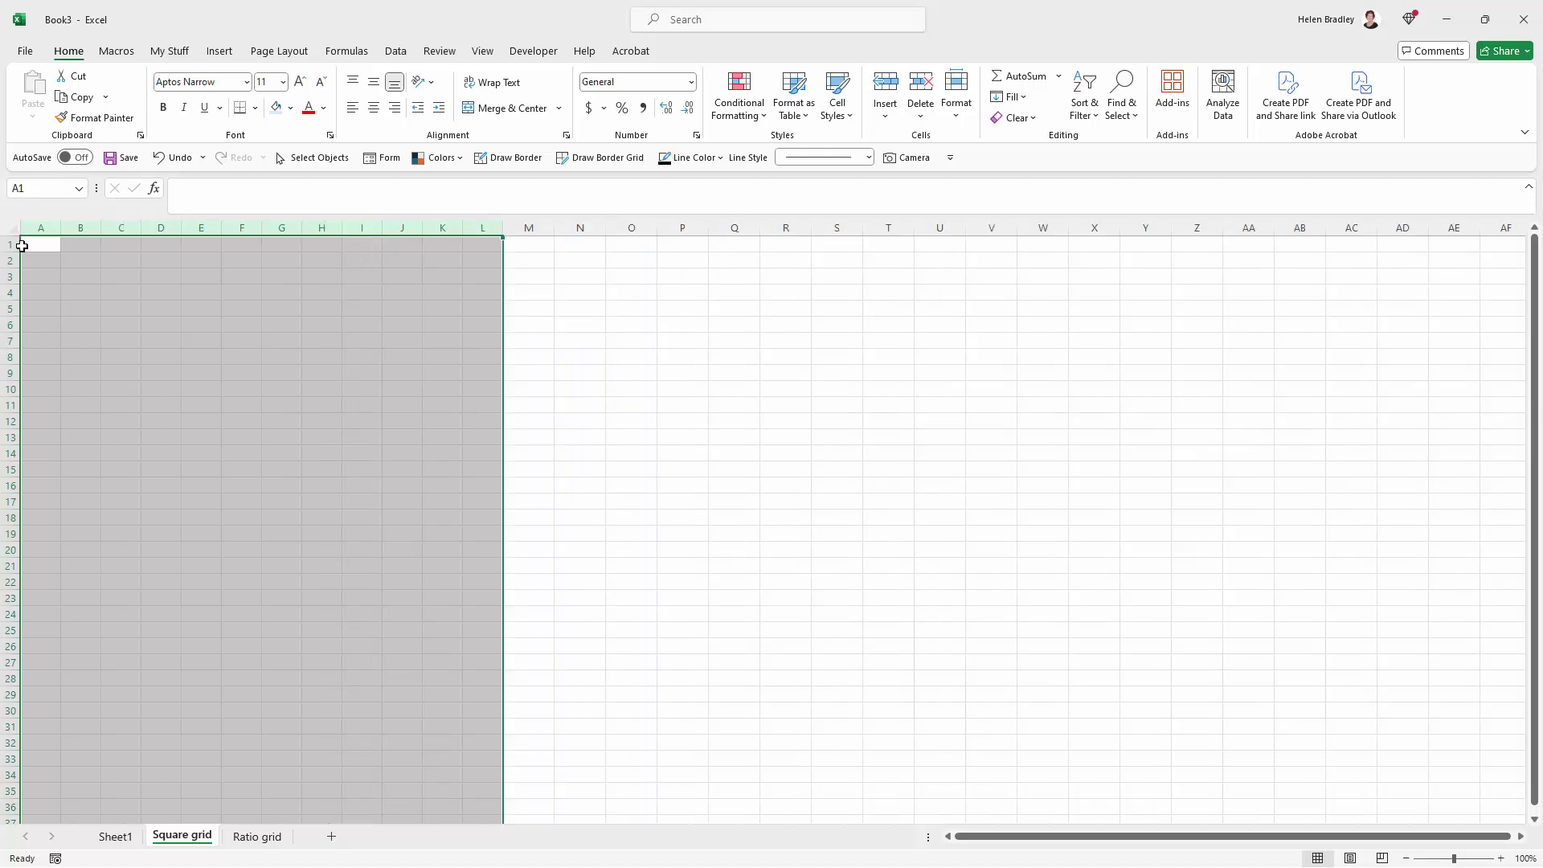
Set rows 1–32 to a height of 37.50 (50 pixels) so the cells become squares
{"action": "left_click_drag", "start_coordinate": [12, 246], "coordinate": [3, 748]}
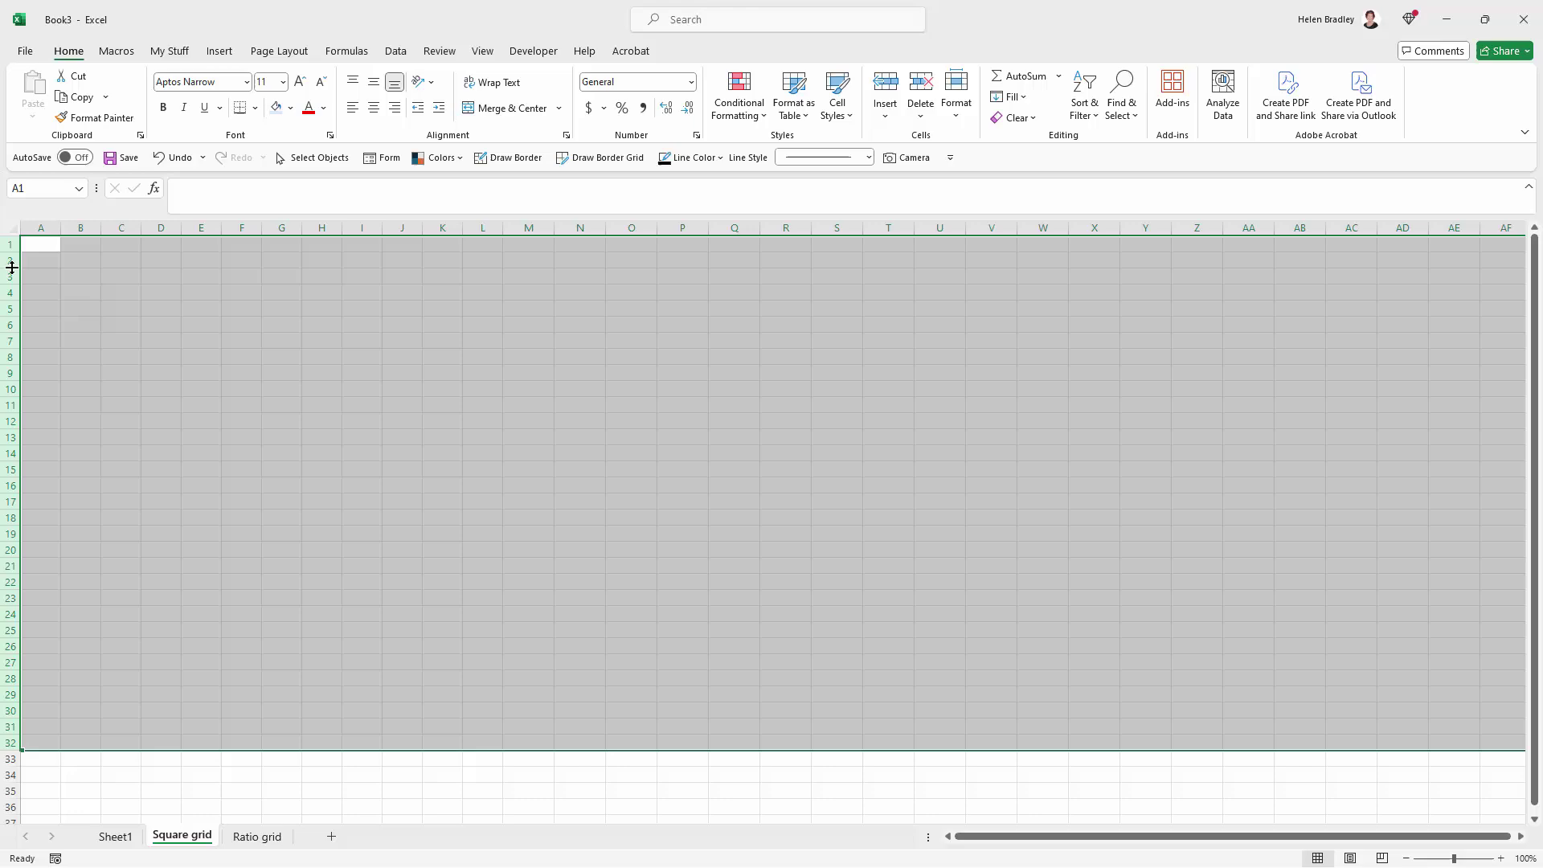
{"action": "left_click_drag", "start_coordinate": [12, 268], "coordinate": [12, 268]}
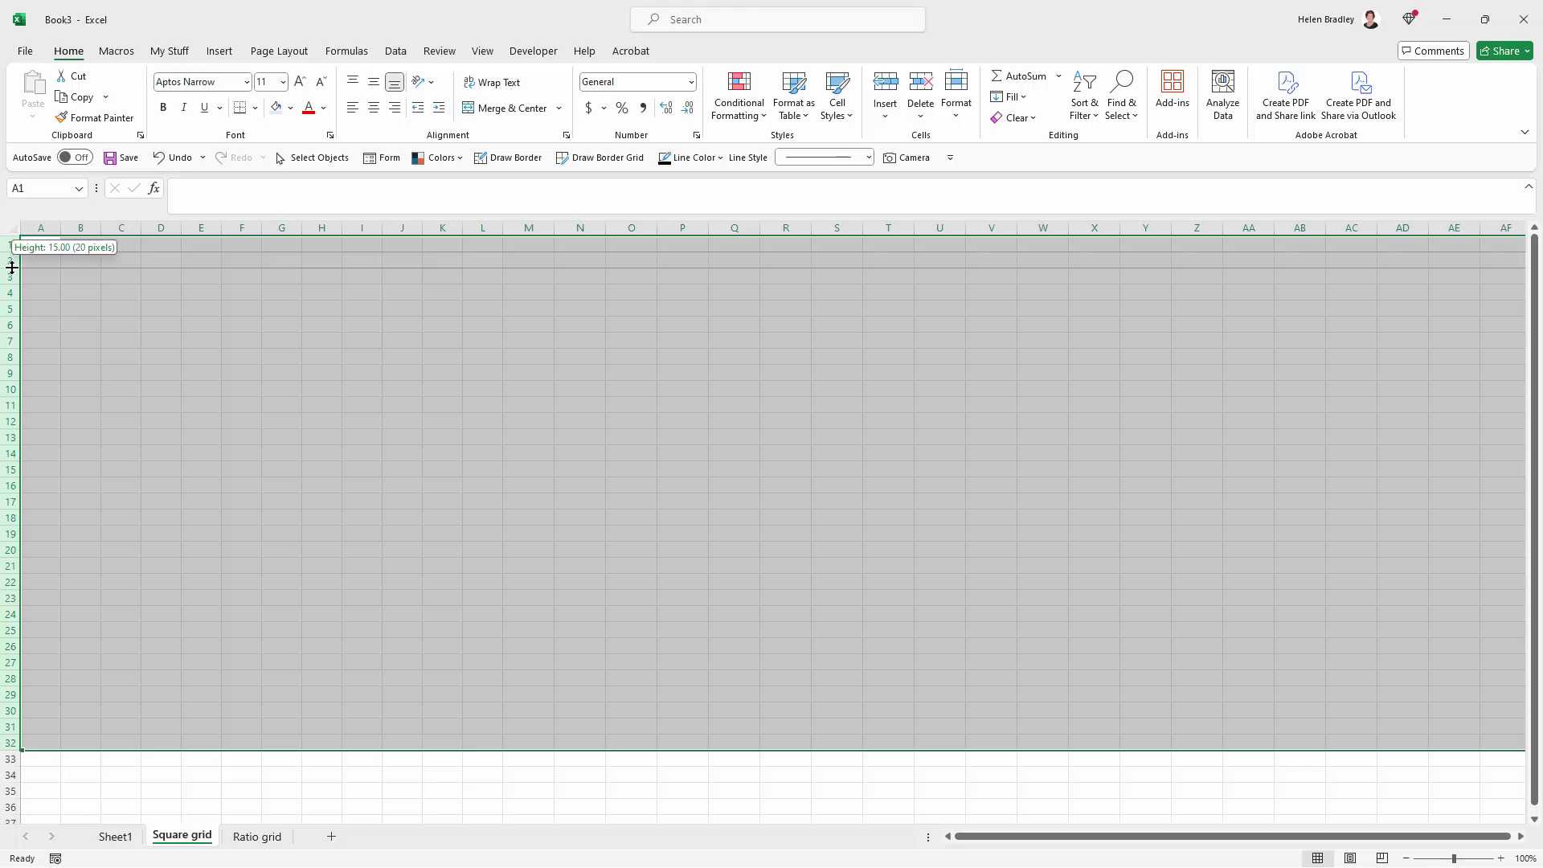
{"action": "left_click_drag", "start_coordinate": [12, 268], "coordinate": [12, 268]}
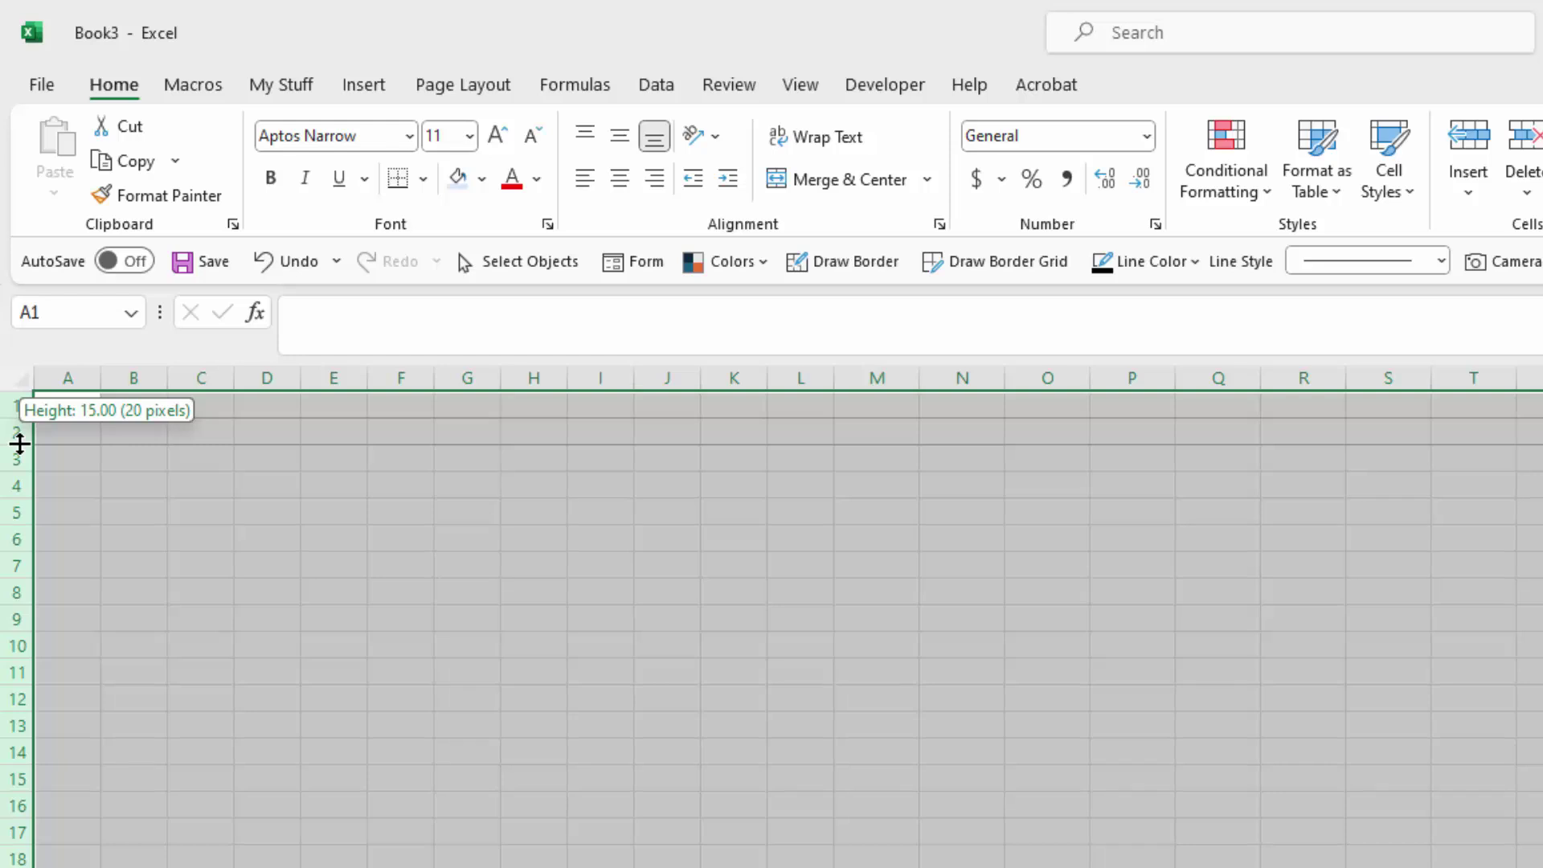
{"action": "left_click_drag", "start_coordinate": [19, 444], "coordinate": [11, 484]}
{"action": "left_click_drag", "start_coordinate": [613, 729], "coordinate": [613, 725]}
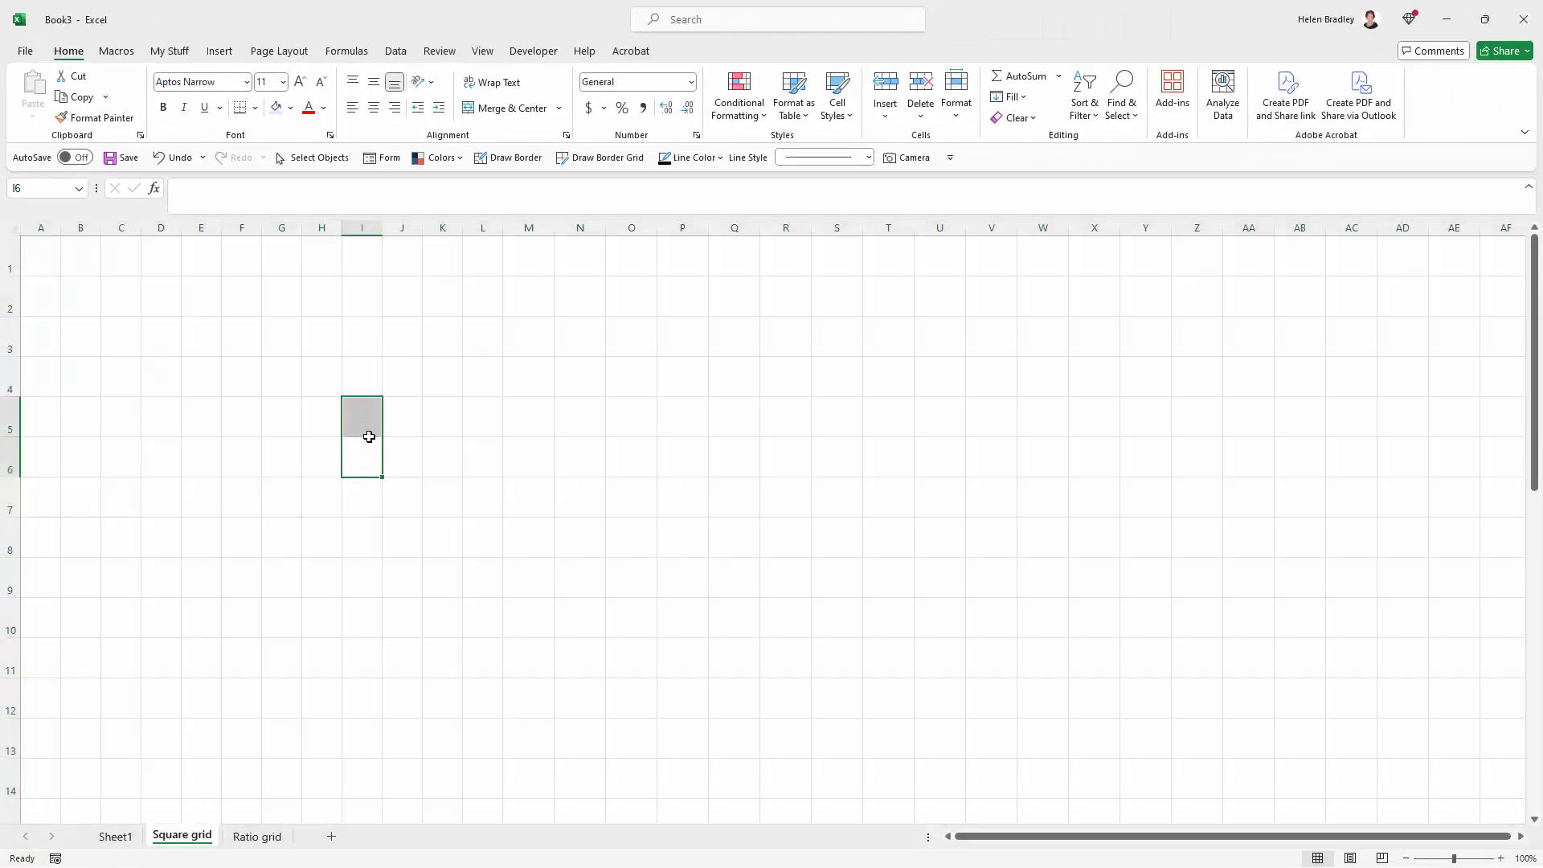
{"action": "left_click", "coordinate": [562, 388]}
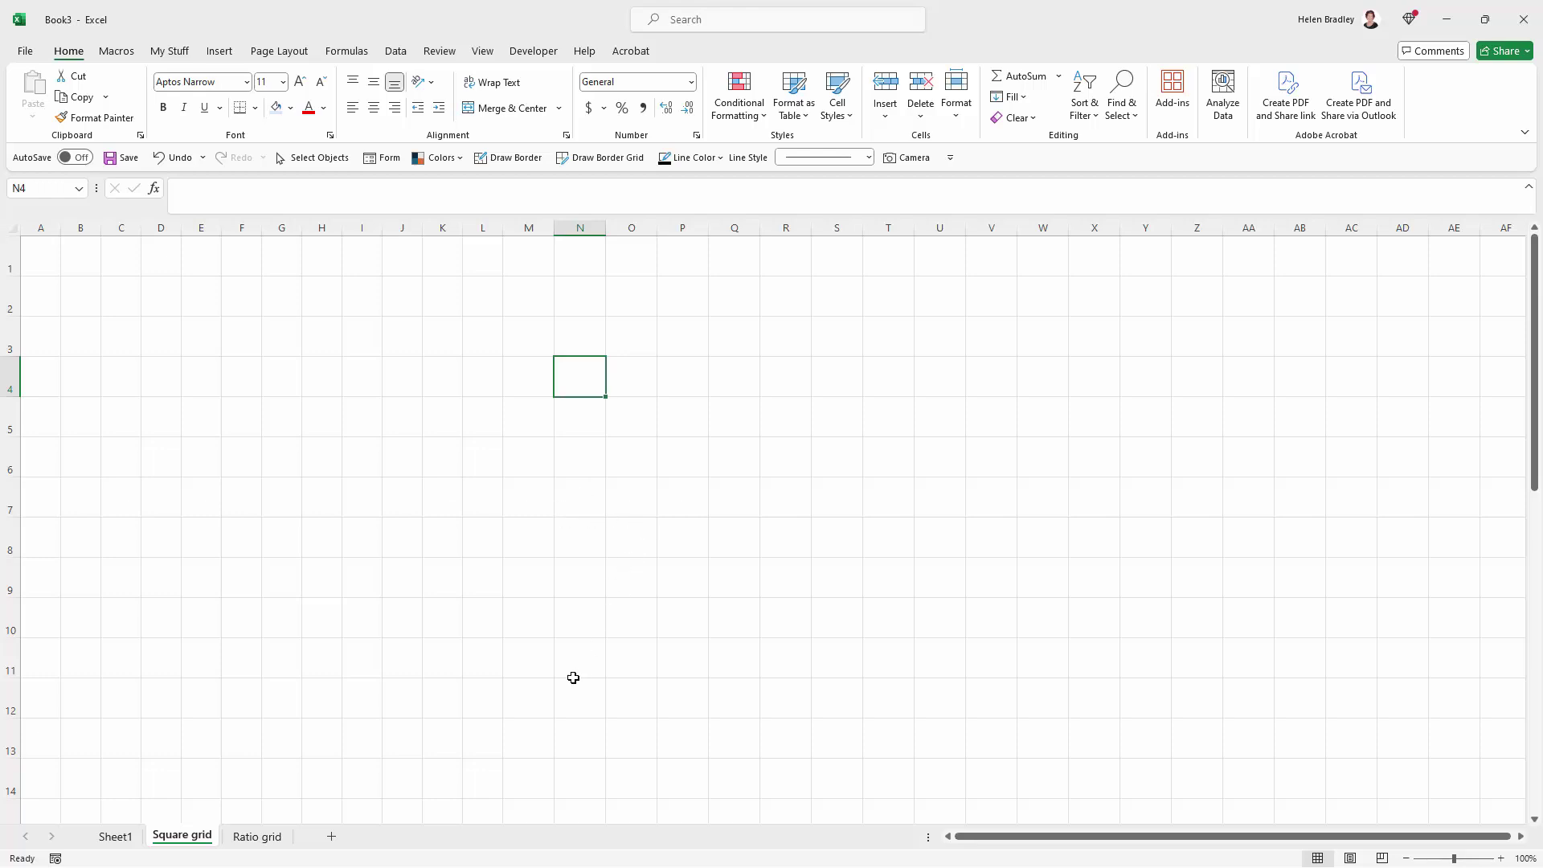
On Sheet1, enter a width ratio of 4 in B5 and a height ratio of 5 in B6
{"action": "left_click", "coordinate": [112, 840]}
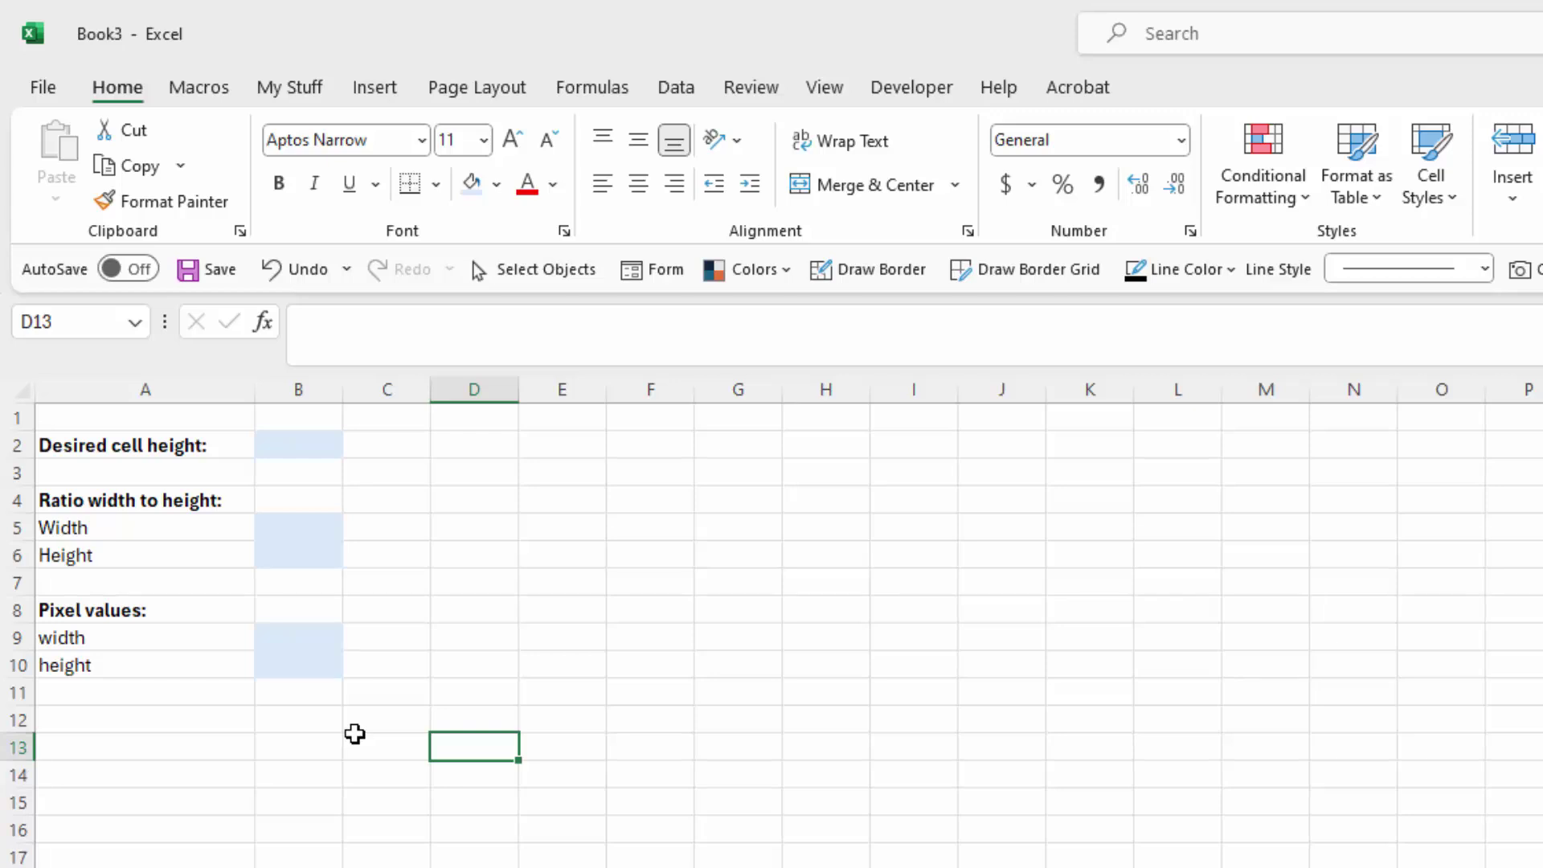
{"action": "left_click", "coordinate": [316, 527]}
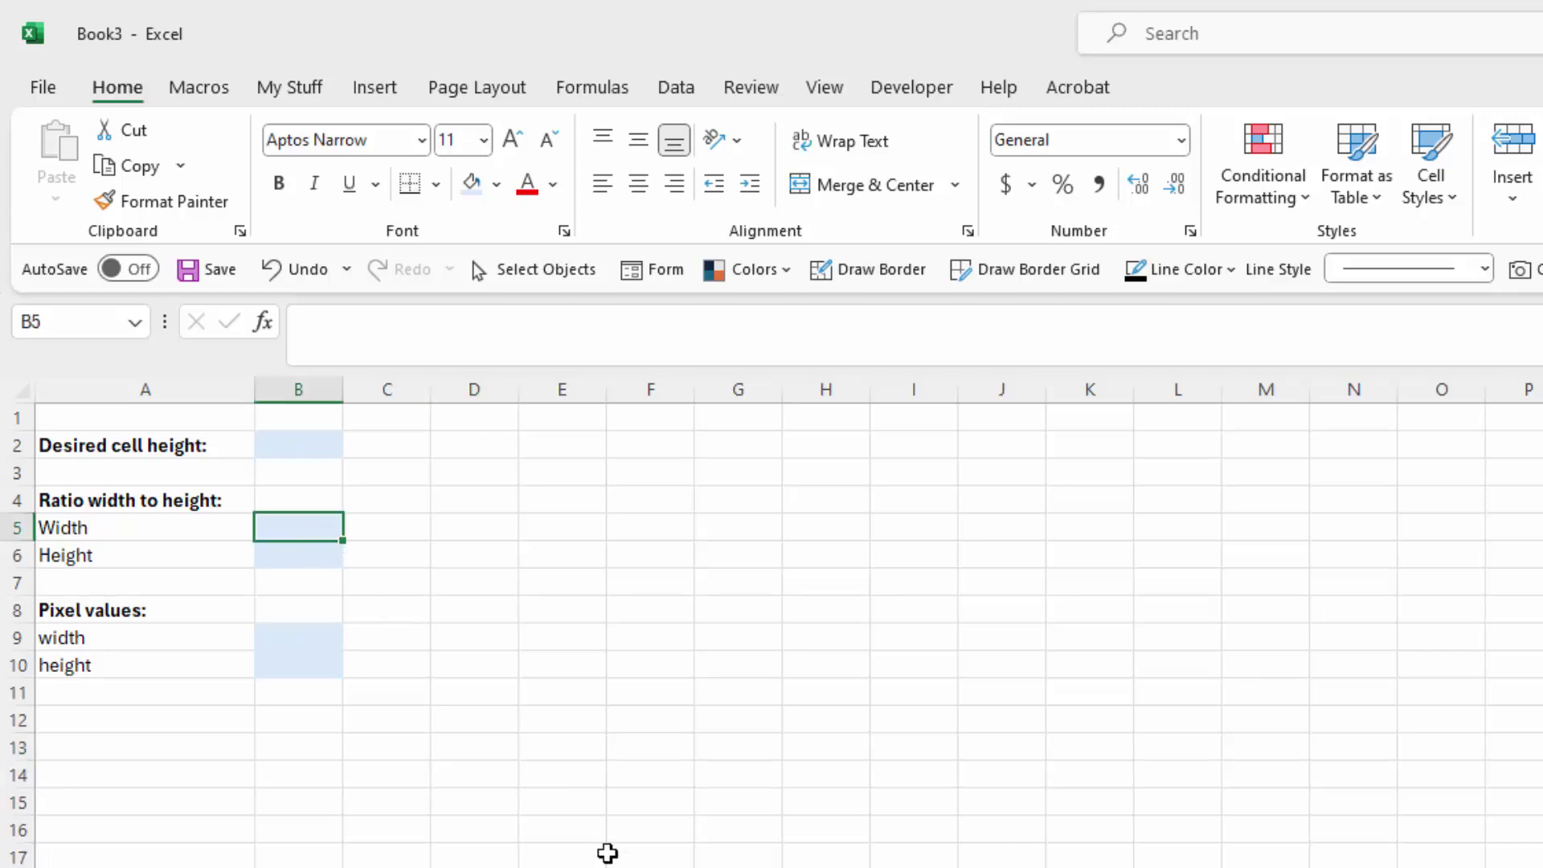
{"action": "type", "text": "4"}
{"action": "key", "text": "Tab"}
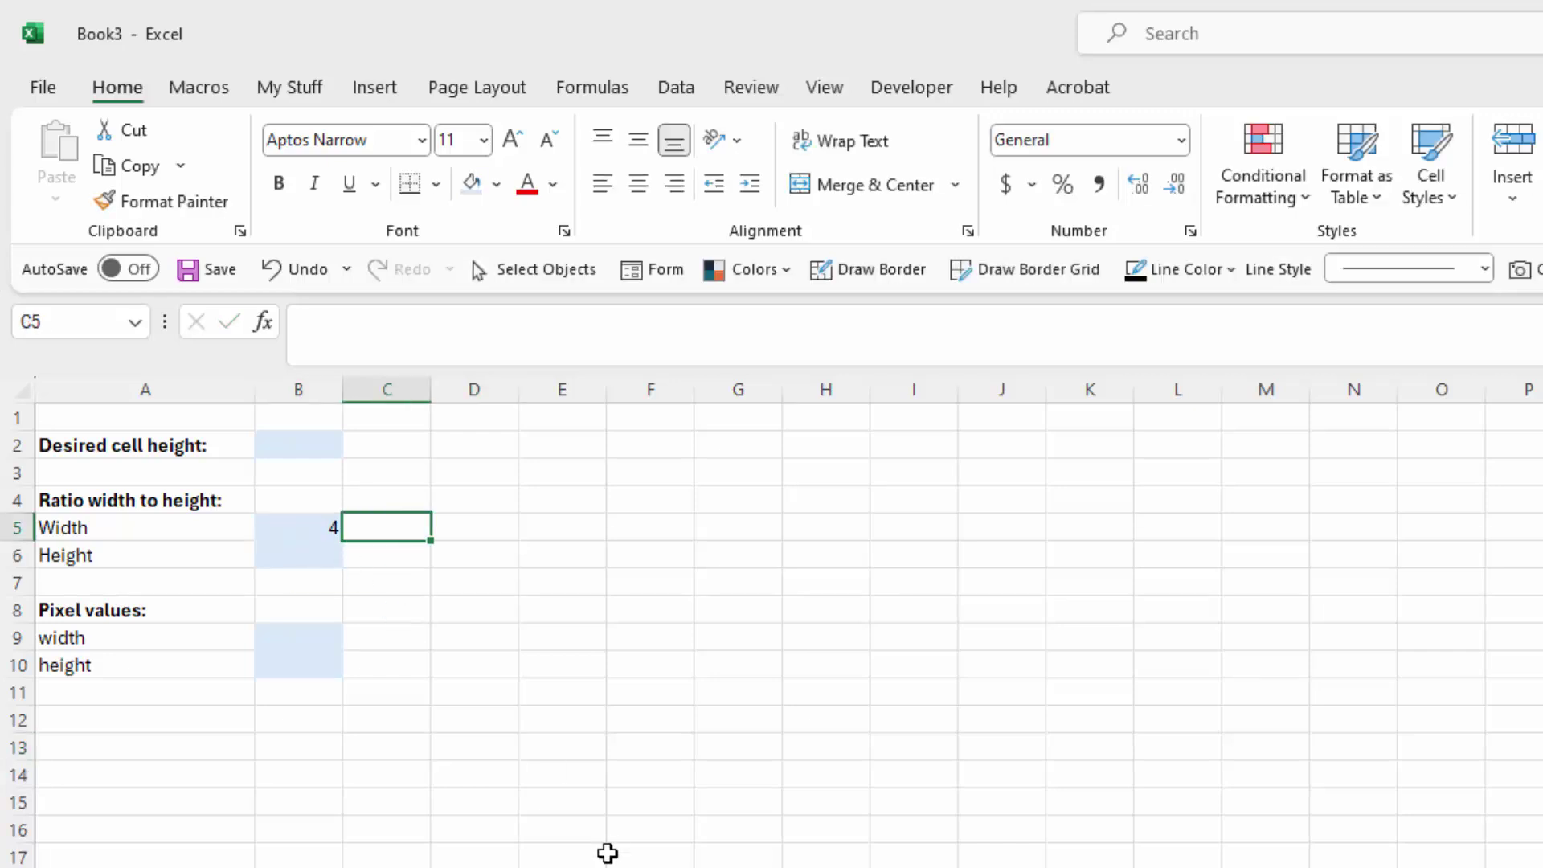
{"action": "key", "text": "Left"}
{"action": "key", "text": "Down"}
{"action": "type", "text": "5"}
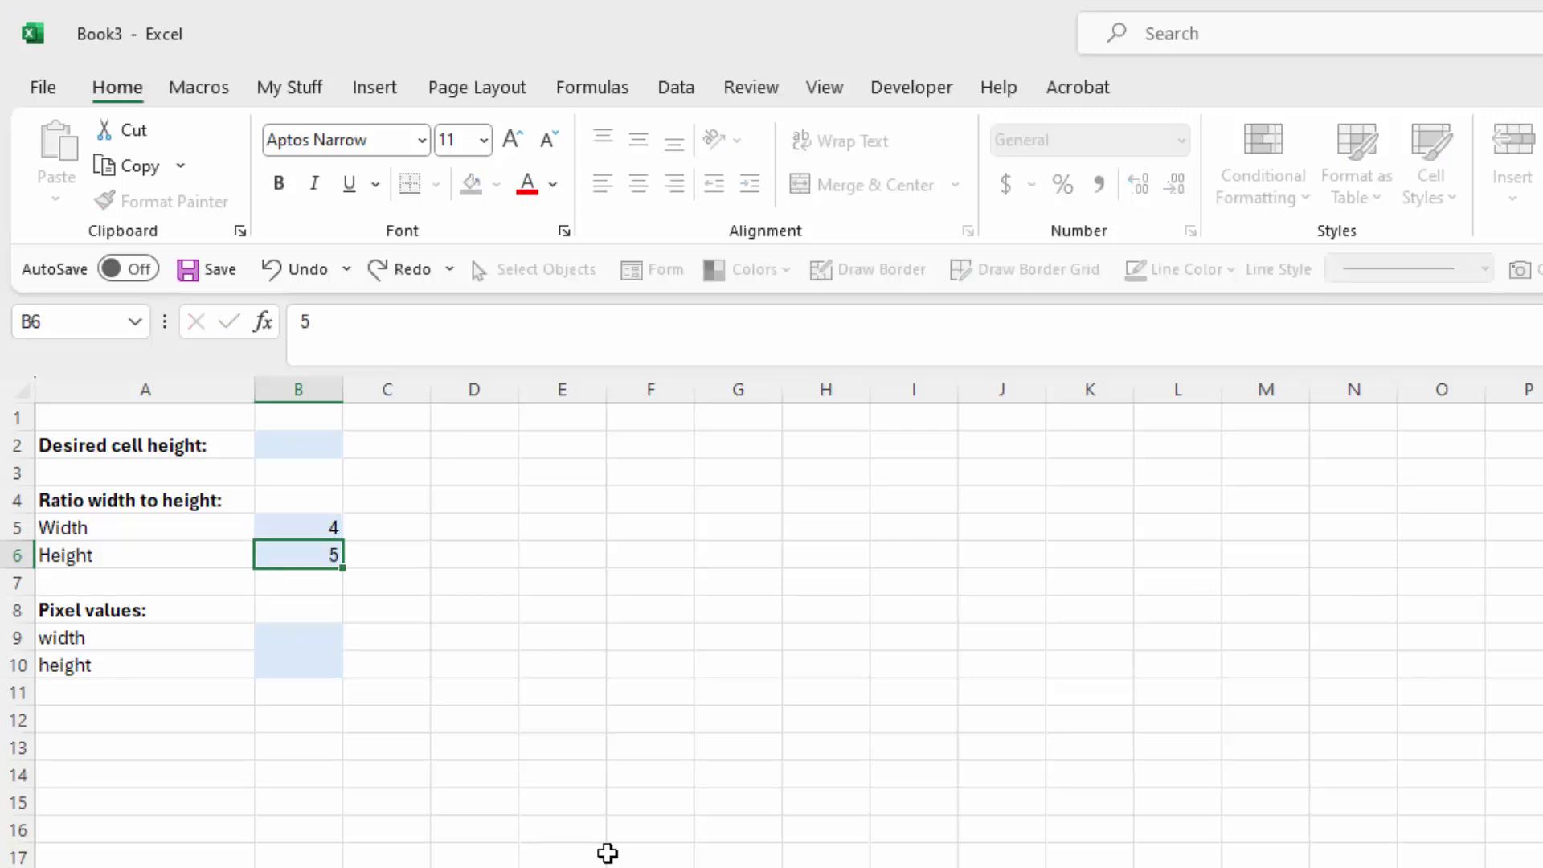
{"action": "key", "text": "Return"}
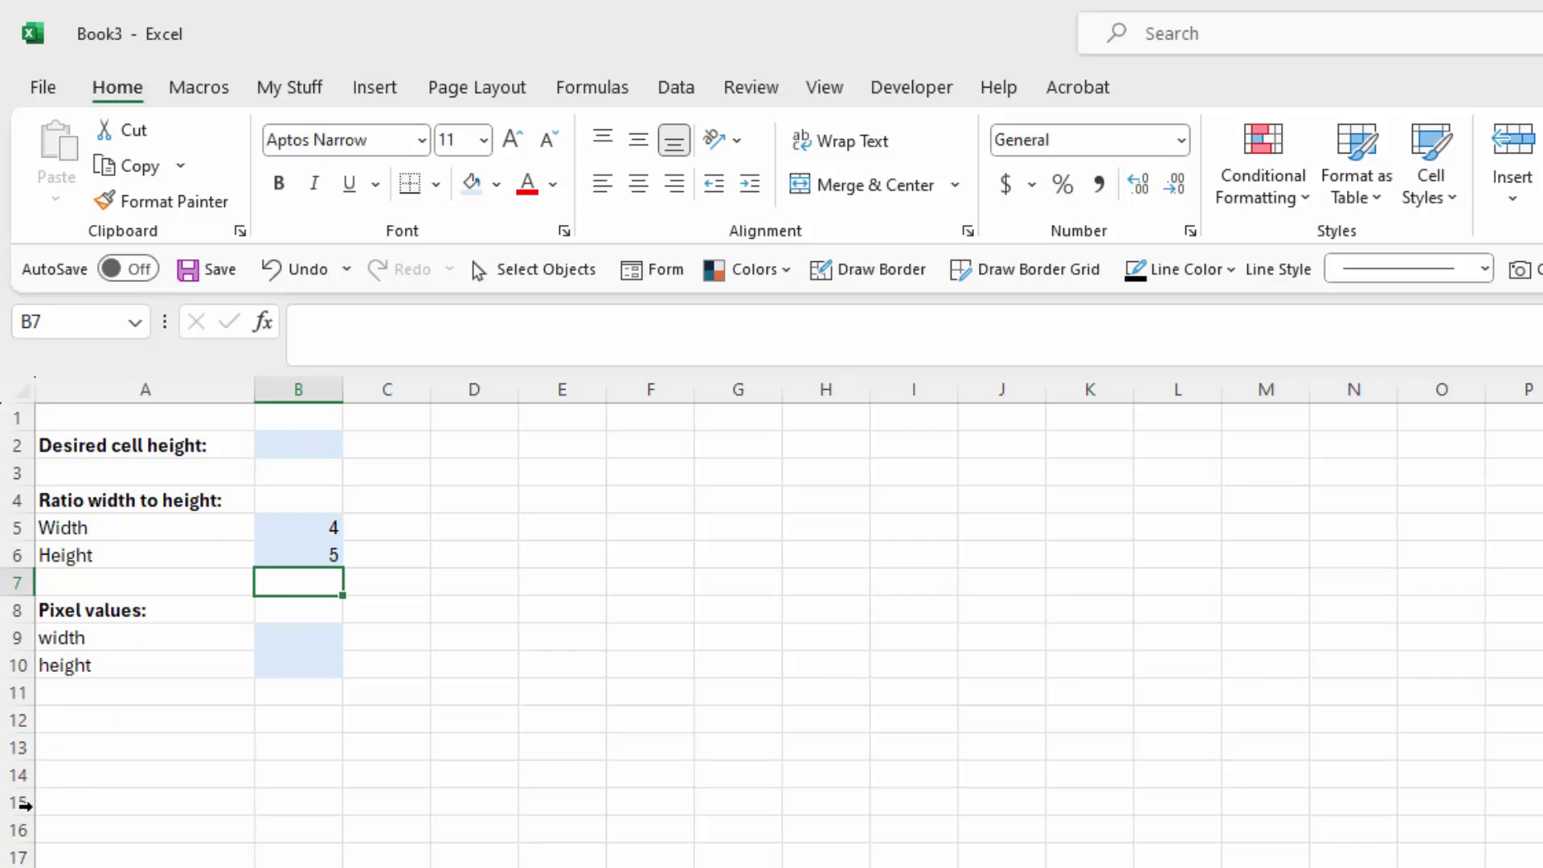
Enter 100 as the desired height in B2 and link B10 to it with =+B2
{"action": "left_click", "coordinate": [285, 444]}
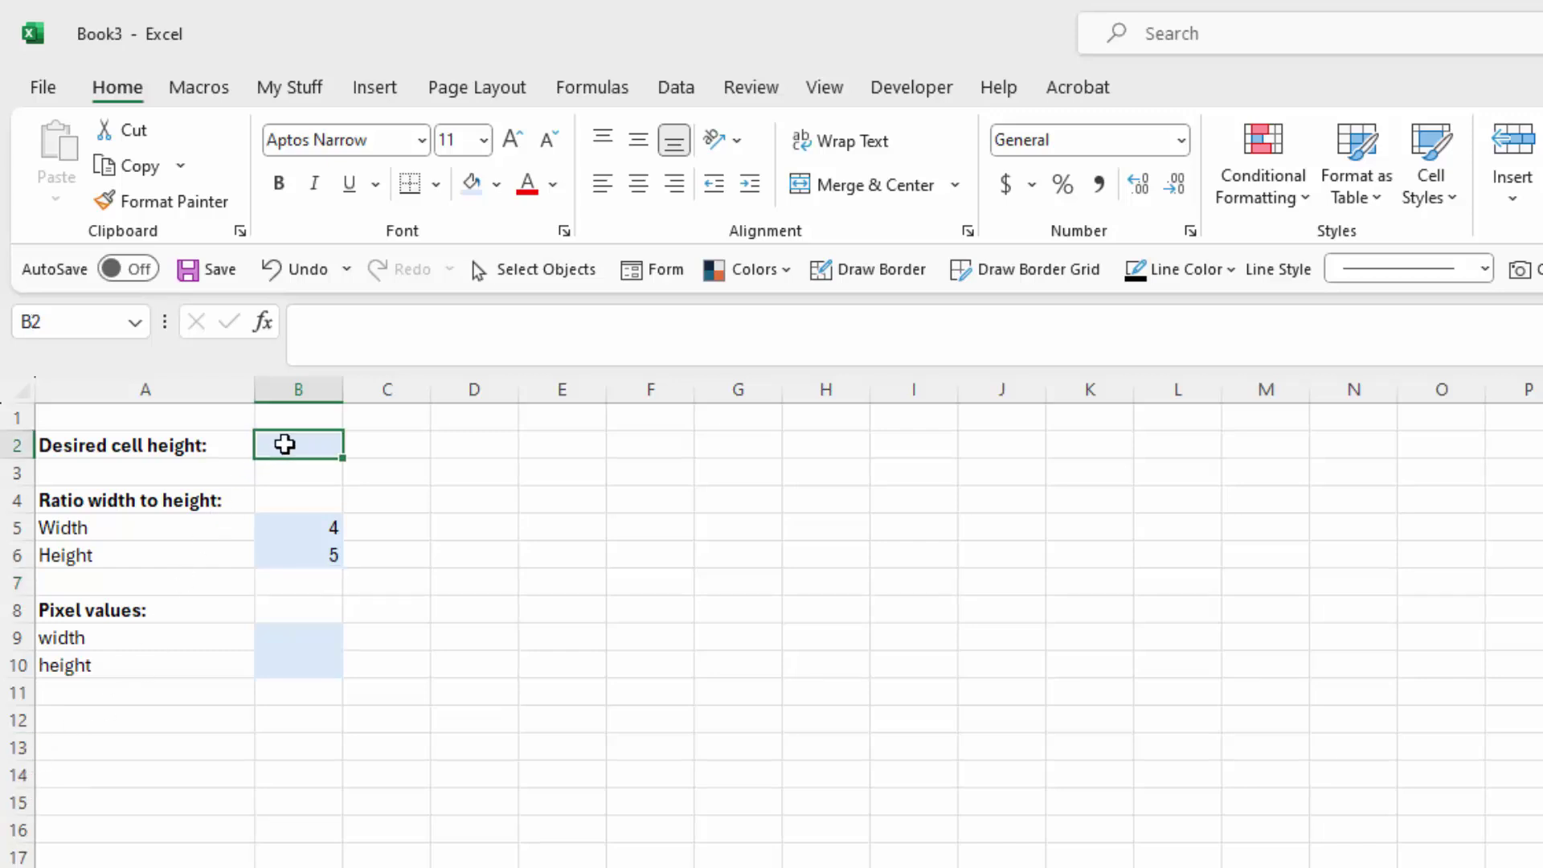
{"action": "type", "text": "100"}
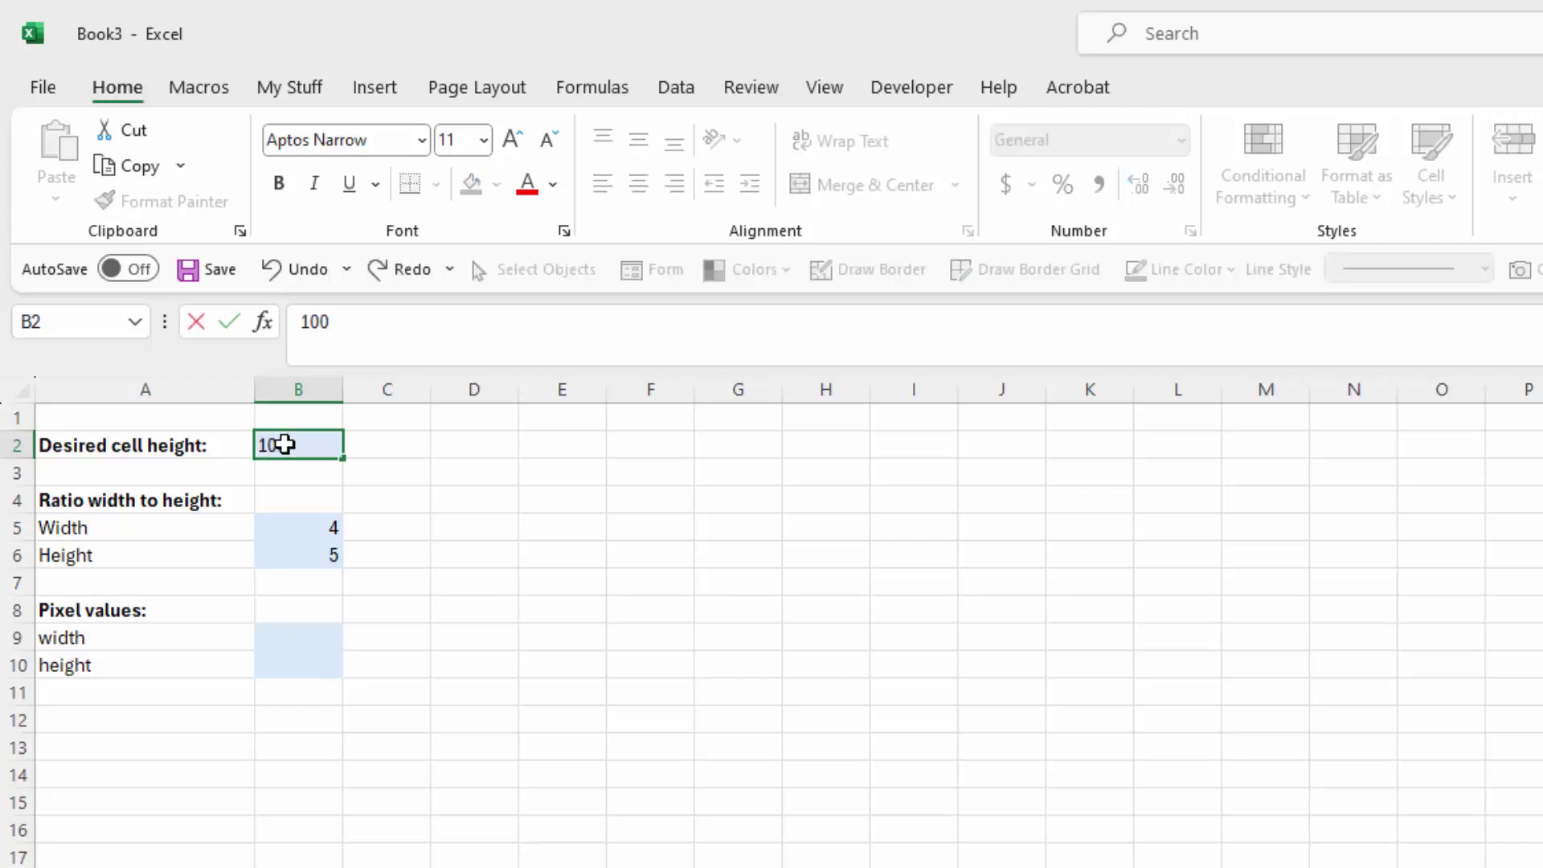
{"action": "key", "text": "Return"}
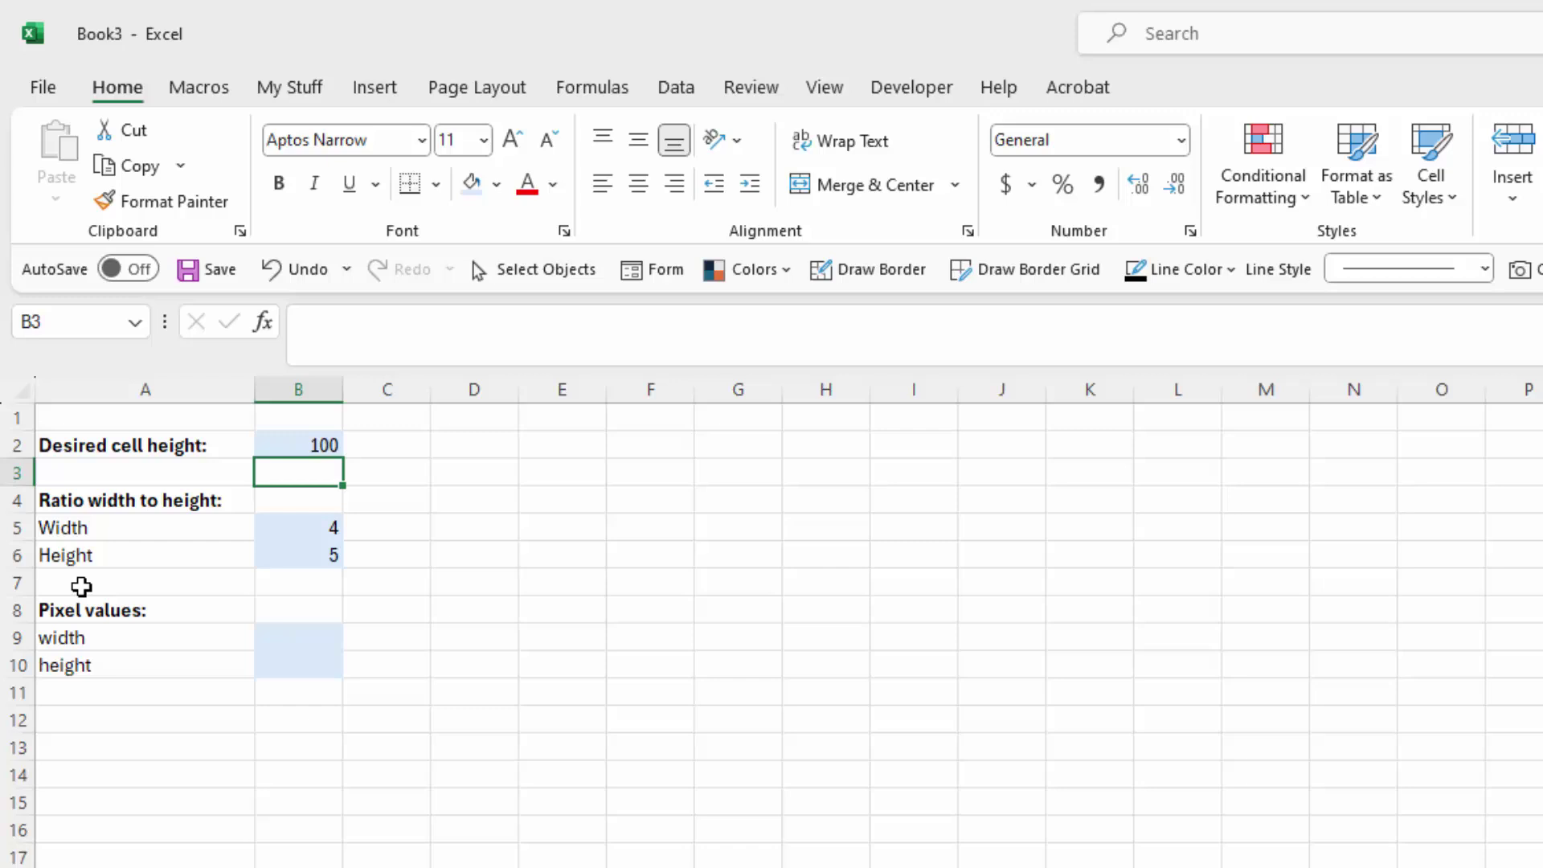
{"action": "left_click", "coordinate": [276, 664]}
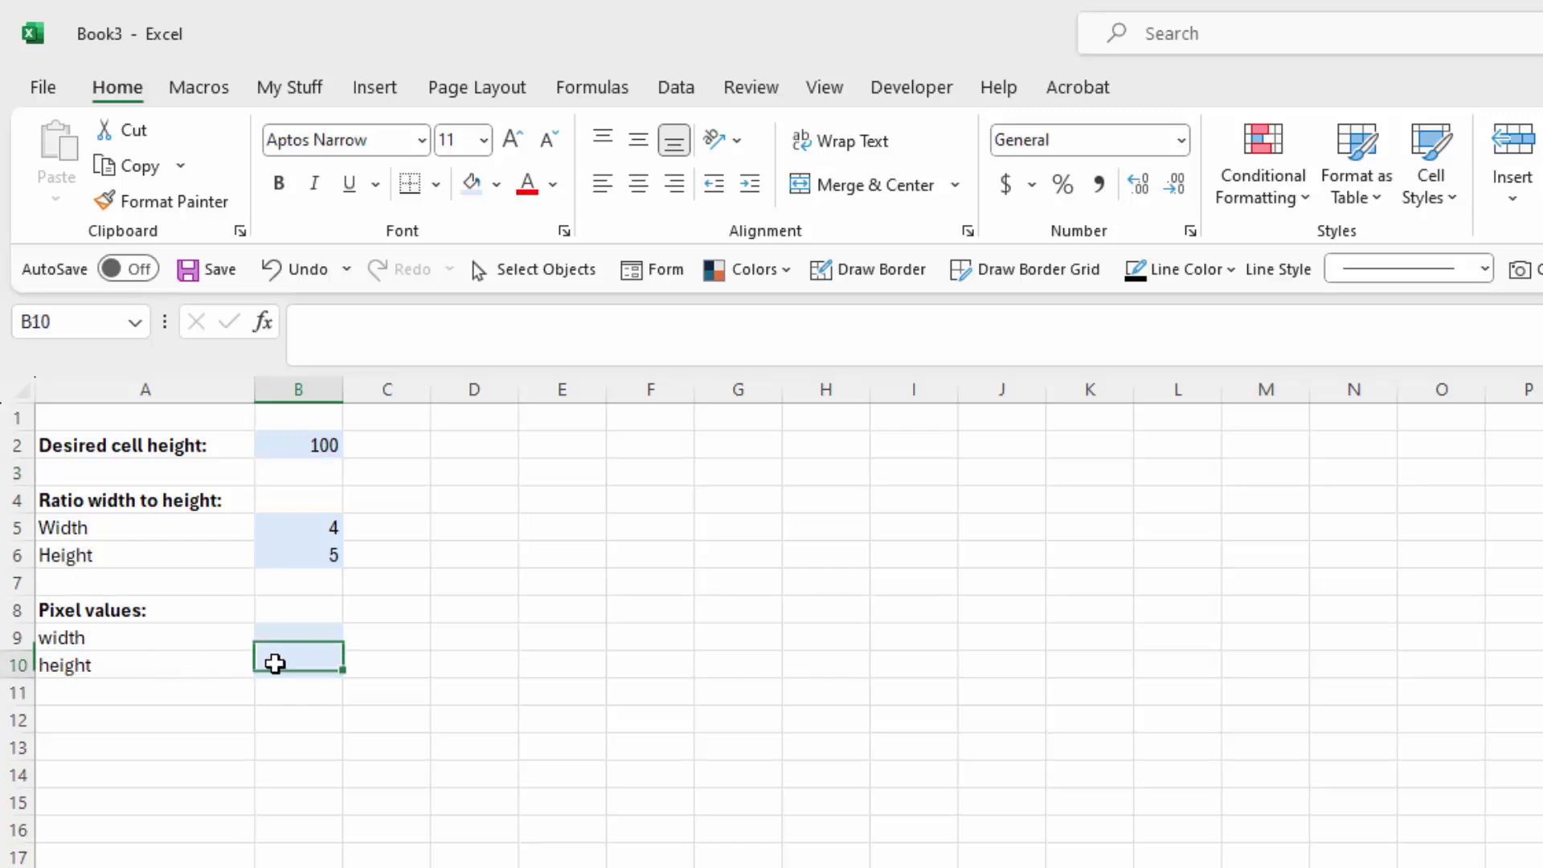
{"action": "type", "text": "+"}
{"action": "key", "text": "Up"}
{"action": "key", "text": "Up"}
{"action": "key", "text": "Up"}
{"action": "key", "text": "Up"}
{"action": "key", "text": "Up"}
{"action": "key", "text": "Up"}
{"action": "key", "text": "Up"}
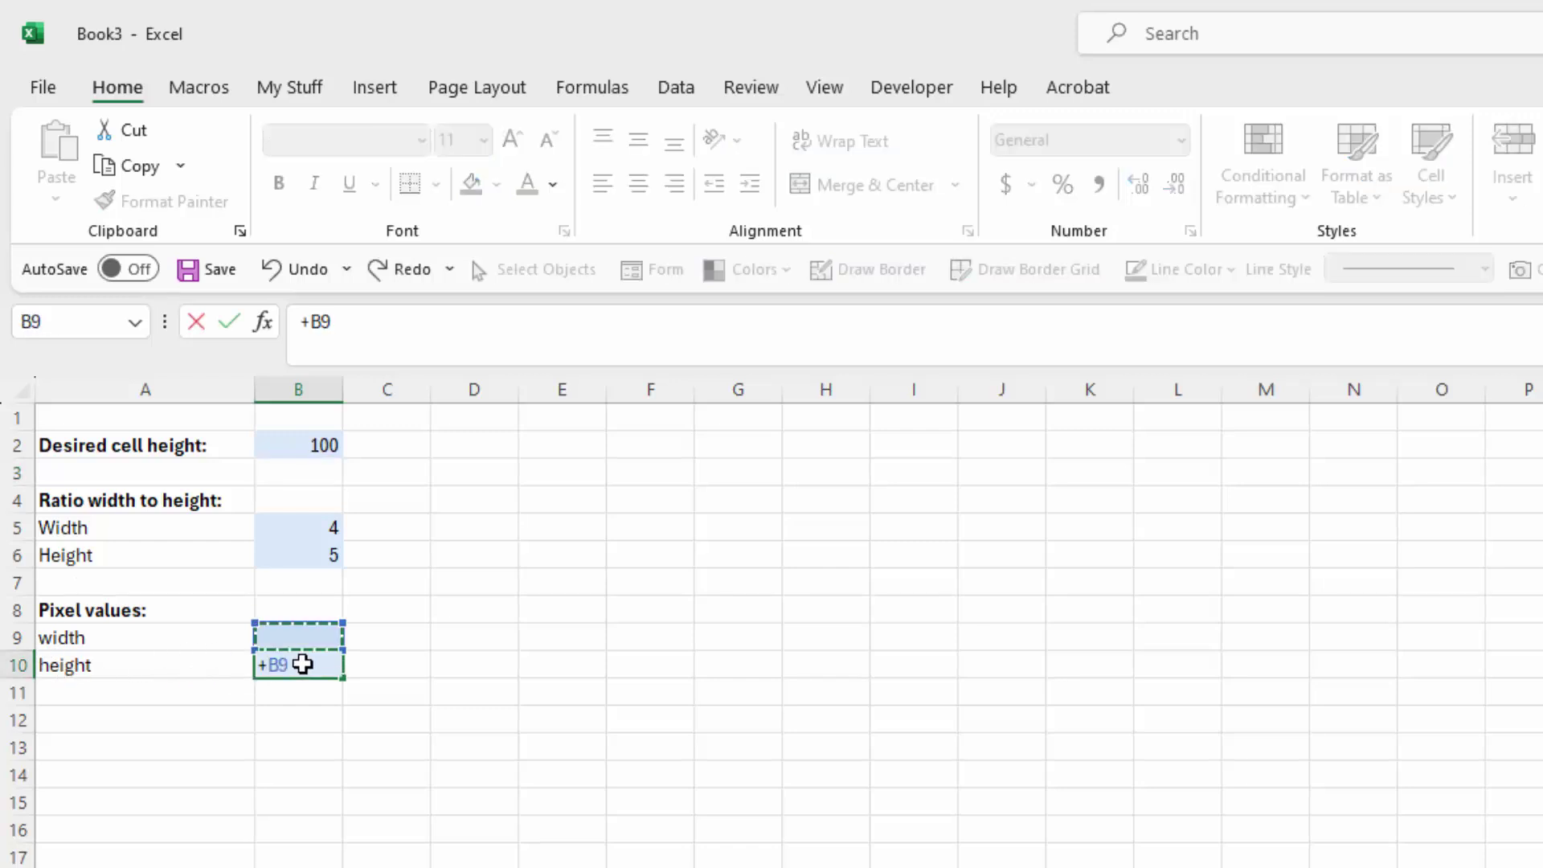
{"action": "key", "text": "Up"}
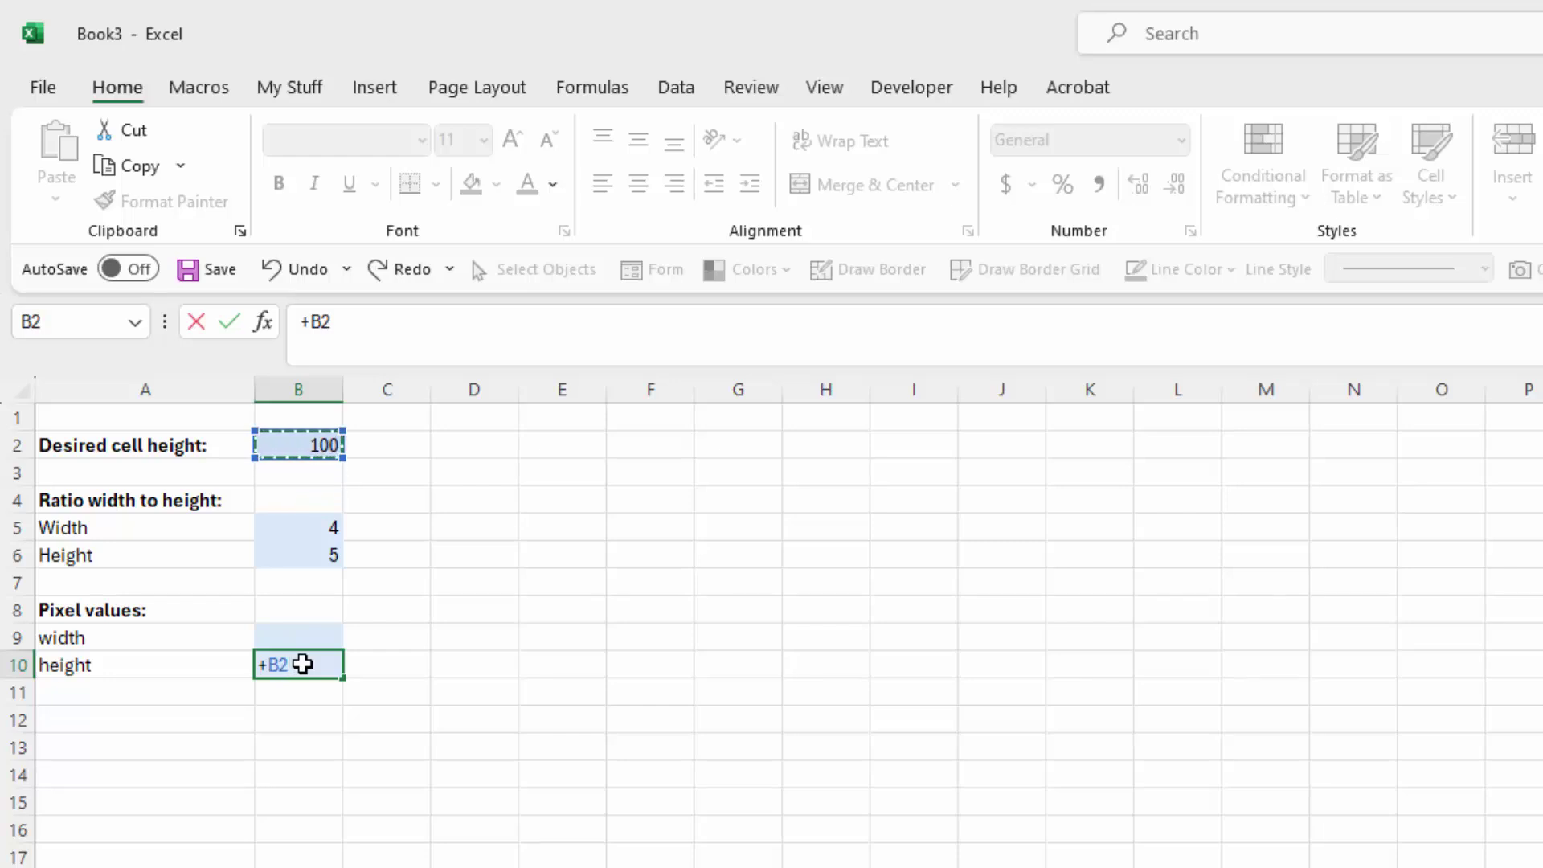
{"action": "key", "text": "Return"}
{"action": "left_click", "coordinate": [302, 664]}
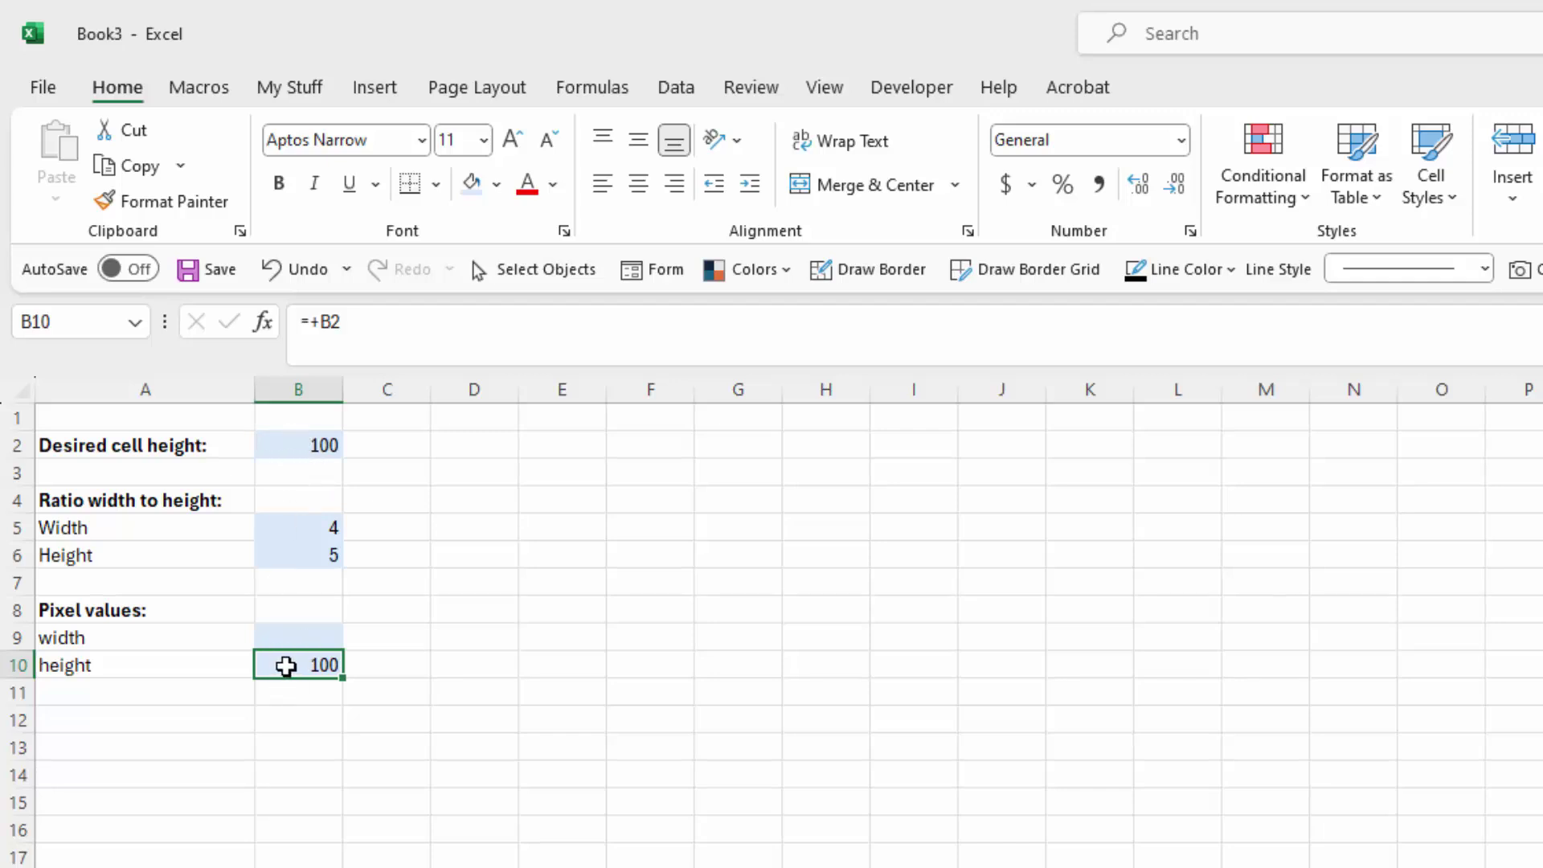
Enter the formula =B2/B5*B6 in B9 so the pixel width computes to 125
{"action": "left_click", "coordinate": [286, 638]}
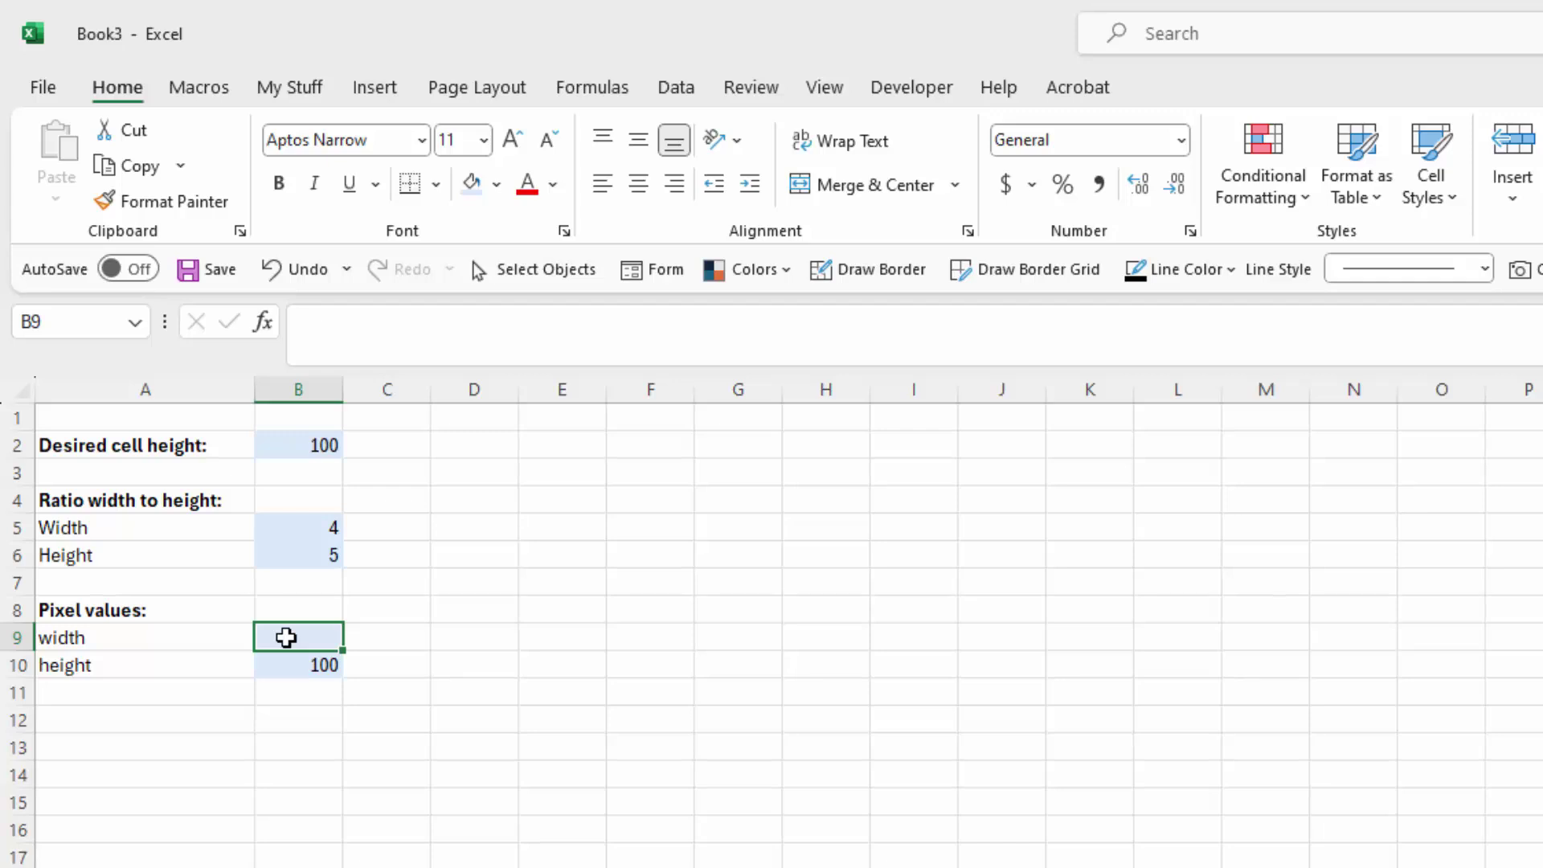
{"action": "type", "text": "="}
{"action": "left_click", "coordinate": [295, 443]}
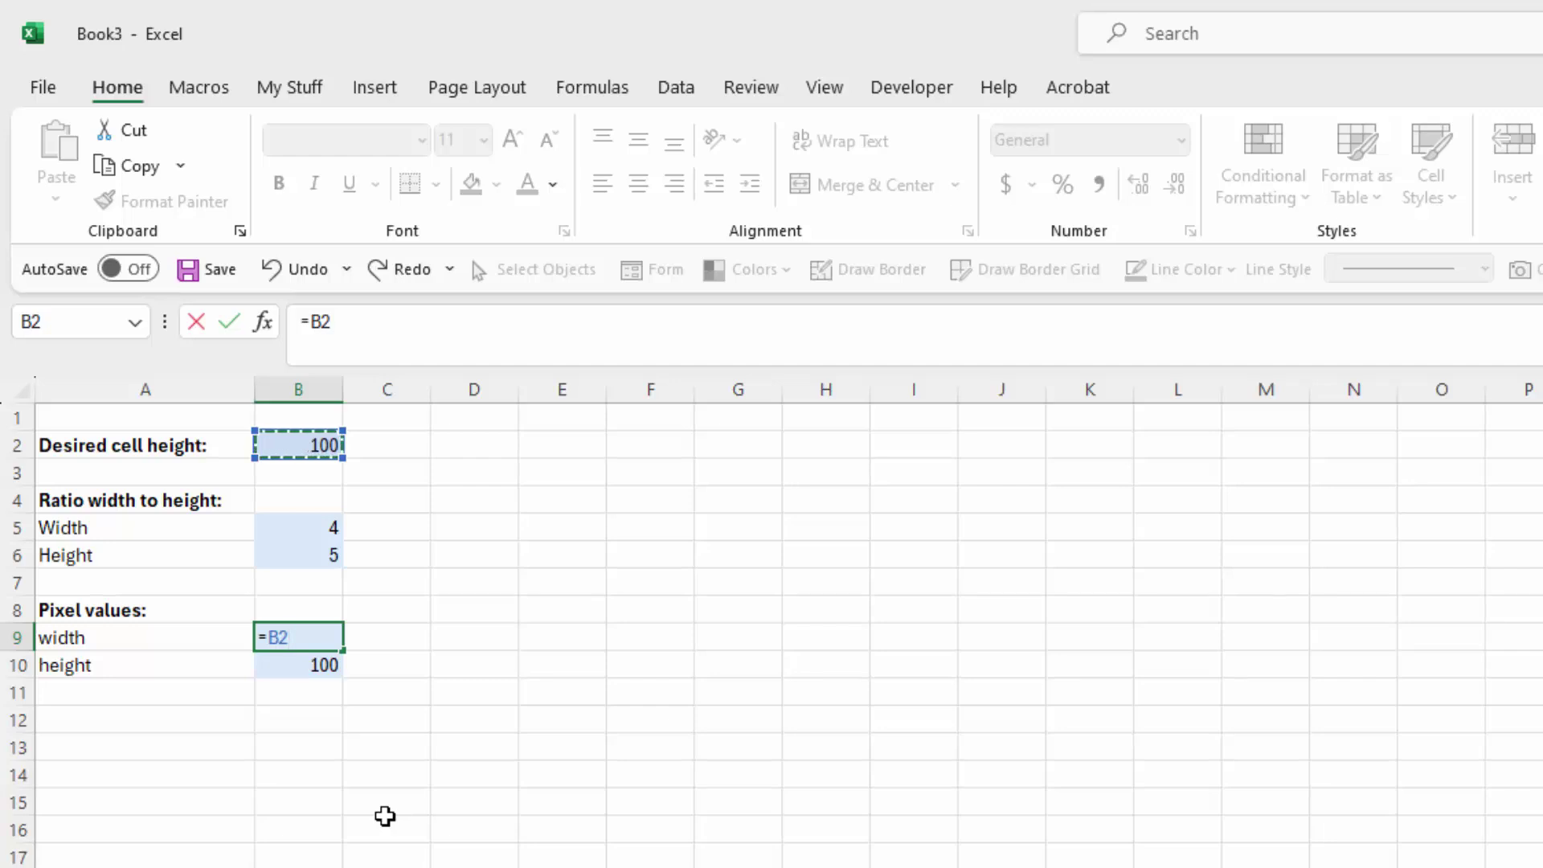
{"action": "type", "text": "/"}
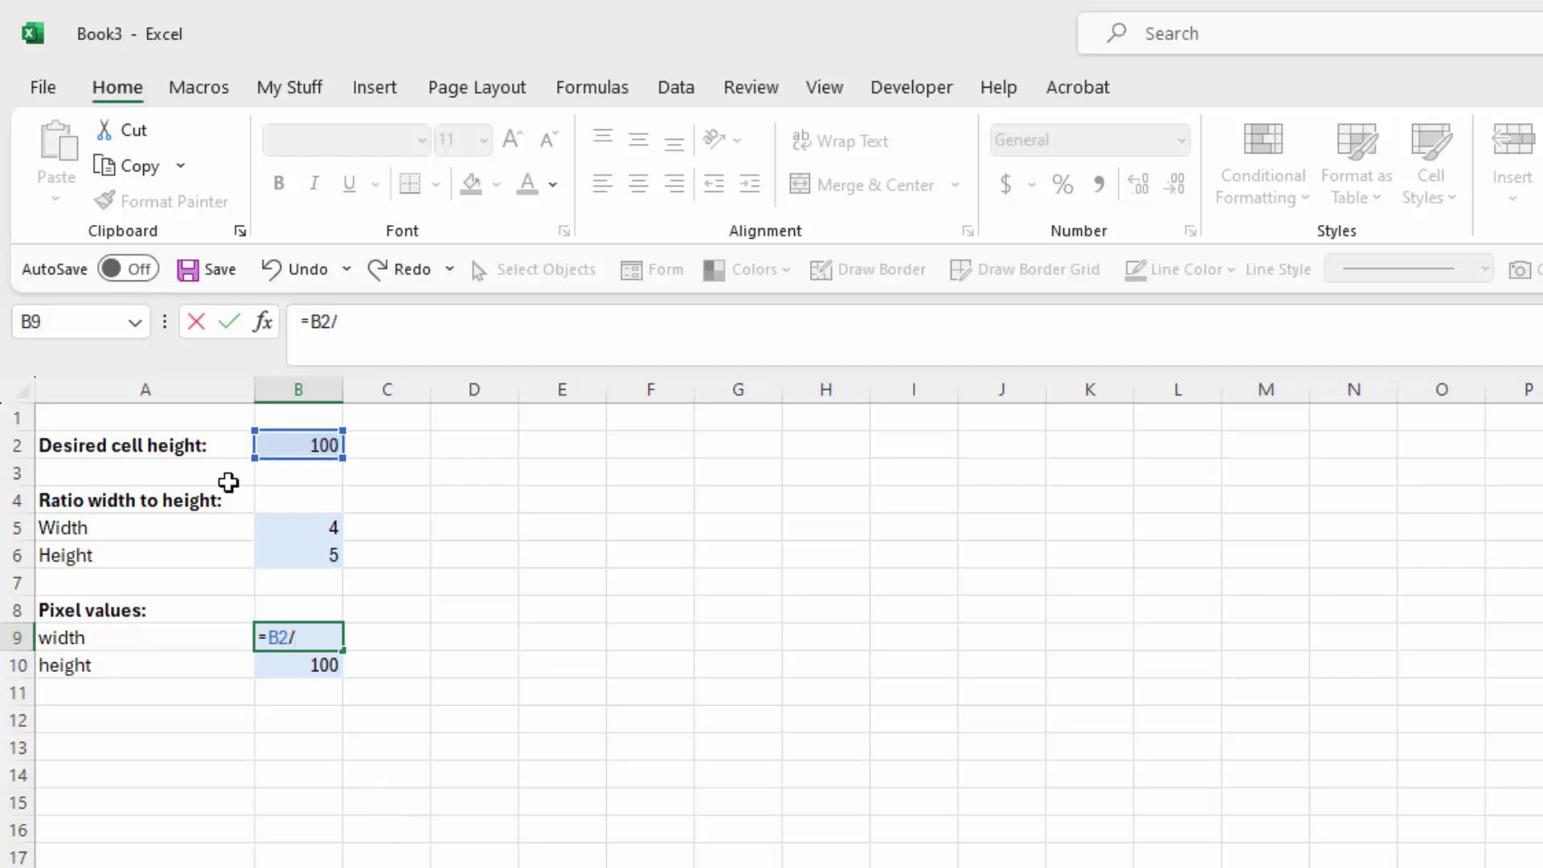
{"action": "left_click", "coordinate": [281, 527]}
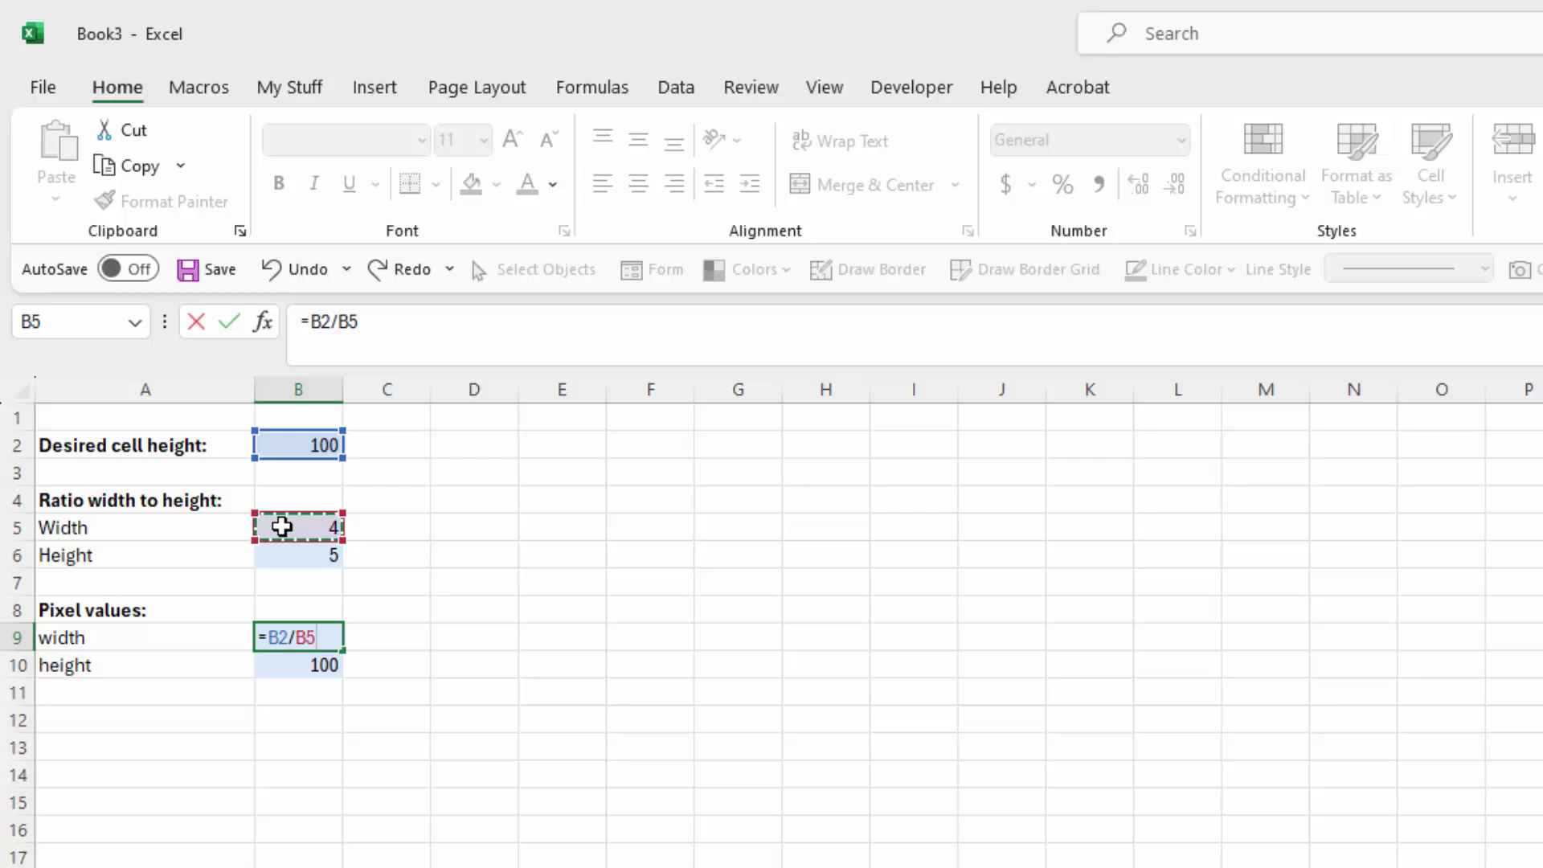
{"action": "type", "text": "*"}
{"action": "left_click", "coordinate": [279, 552]}
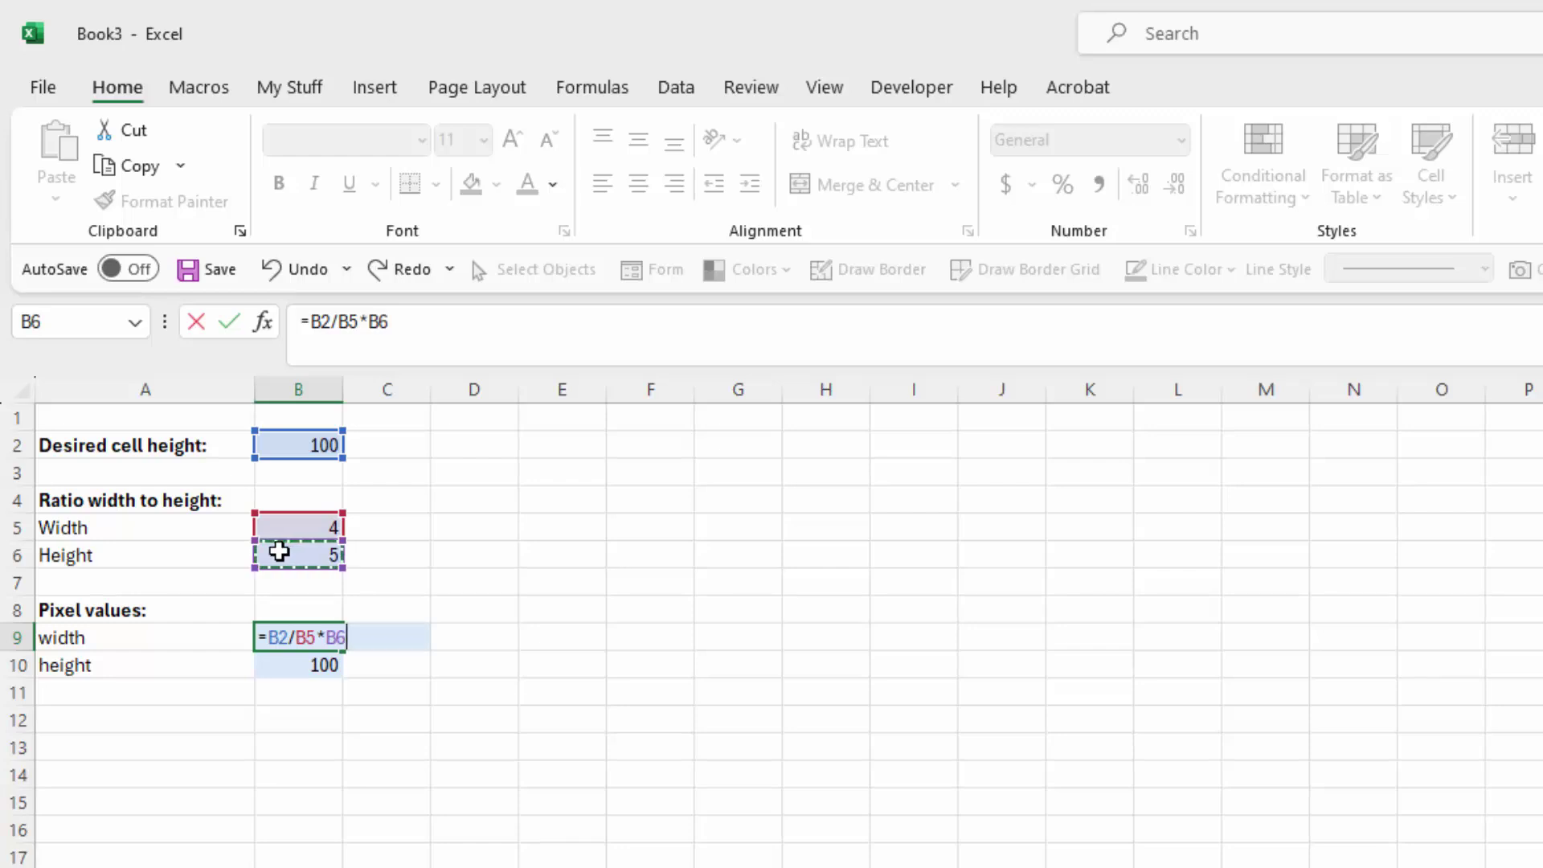
{"action": "key", "text": "Return"}
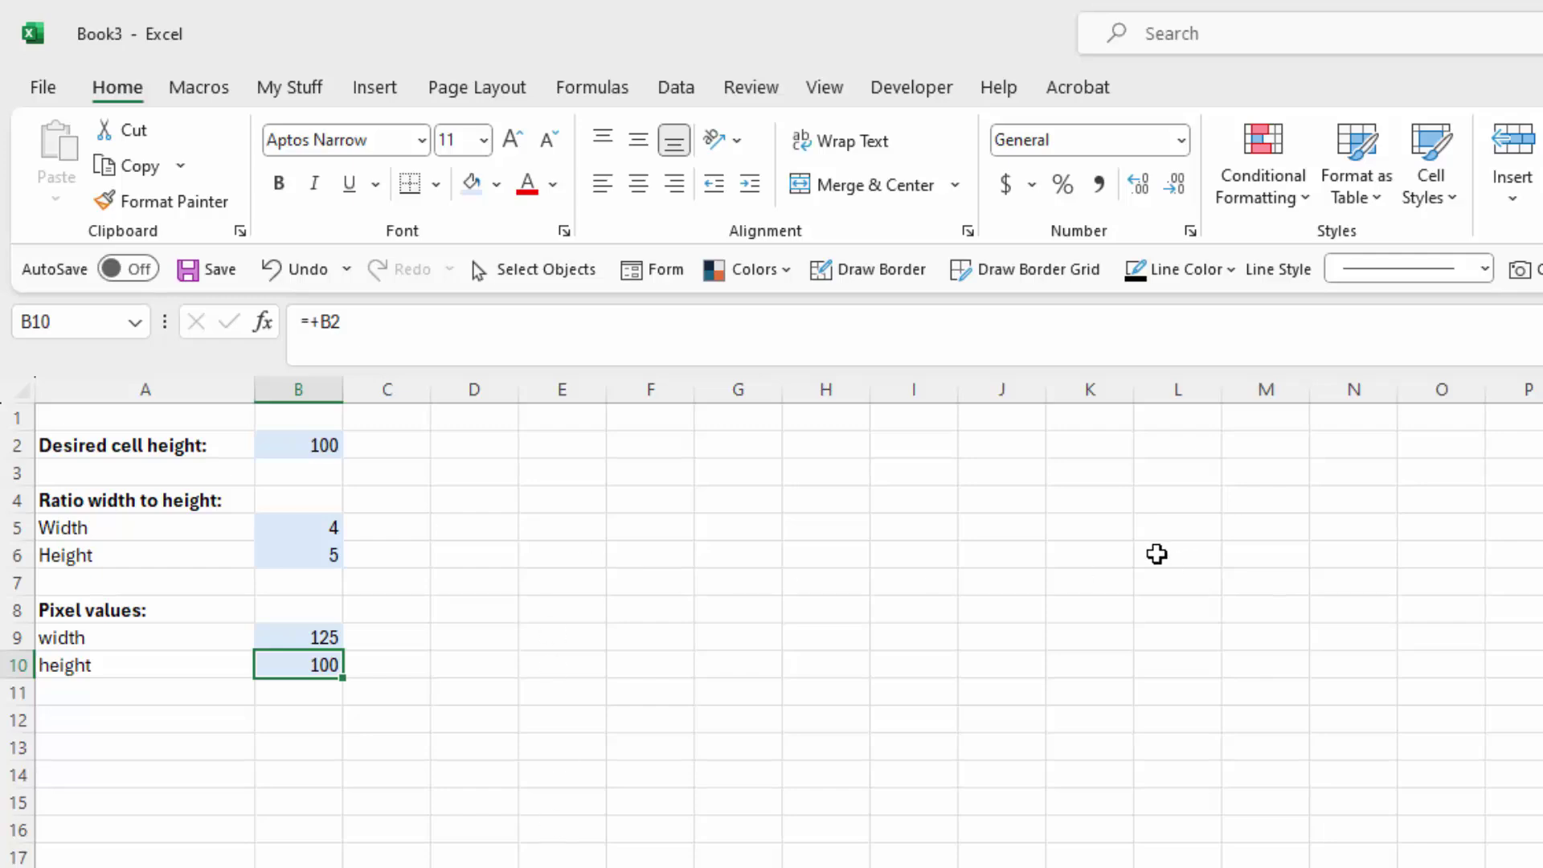
On the Ratio grid sheet, widen columns D through K and select the top rows
{"action": "left_click", "coordinate": [294, 633]}
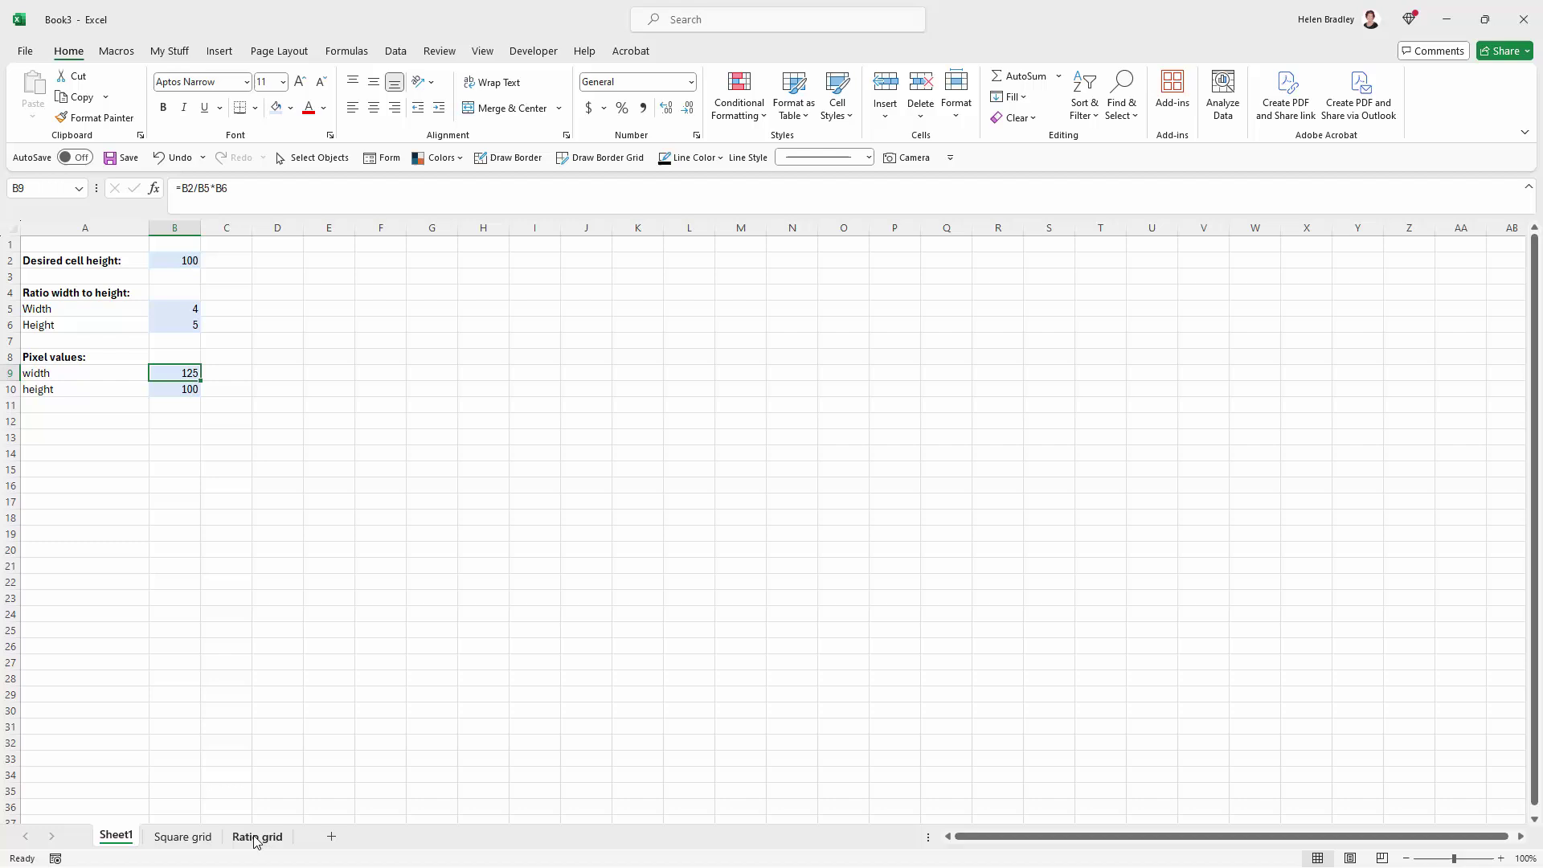
{"action": "left_click", "coordinate": [256, 841]}
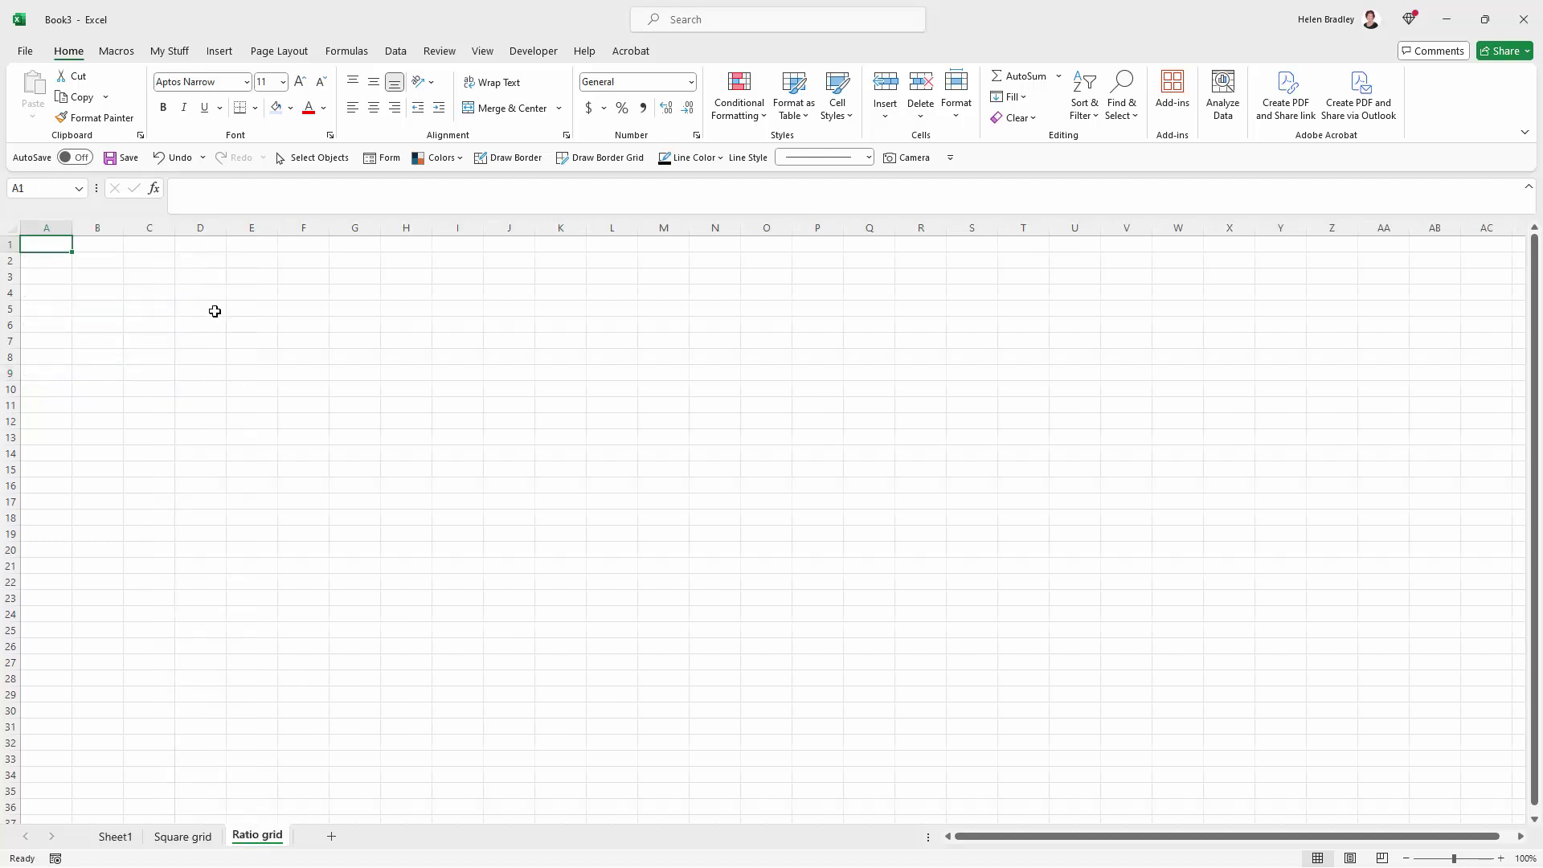
{"action": "left_click_drag", "start_coordinate": [200, 227], "coordinate": [531, 234]}
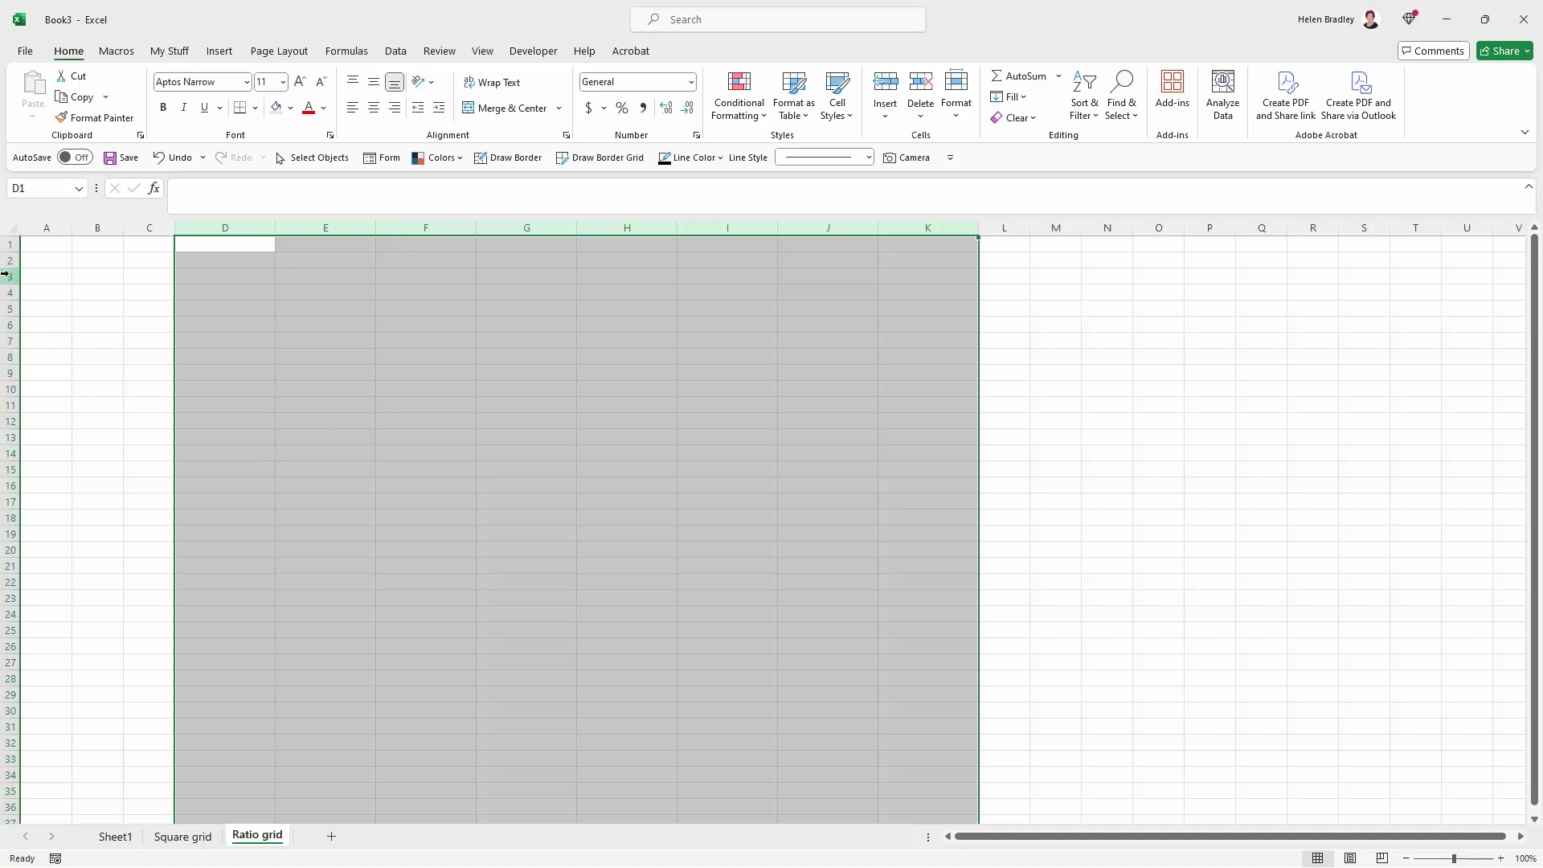
{"action": "left_click_drag", "start_coordinate": [10, 244], "coordinate": [6, 598]}
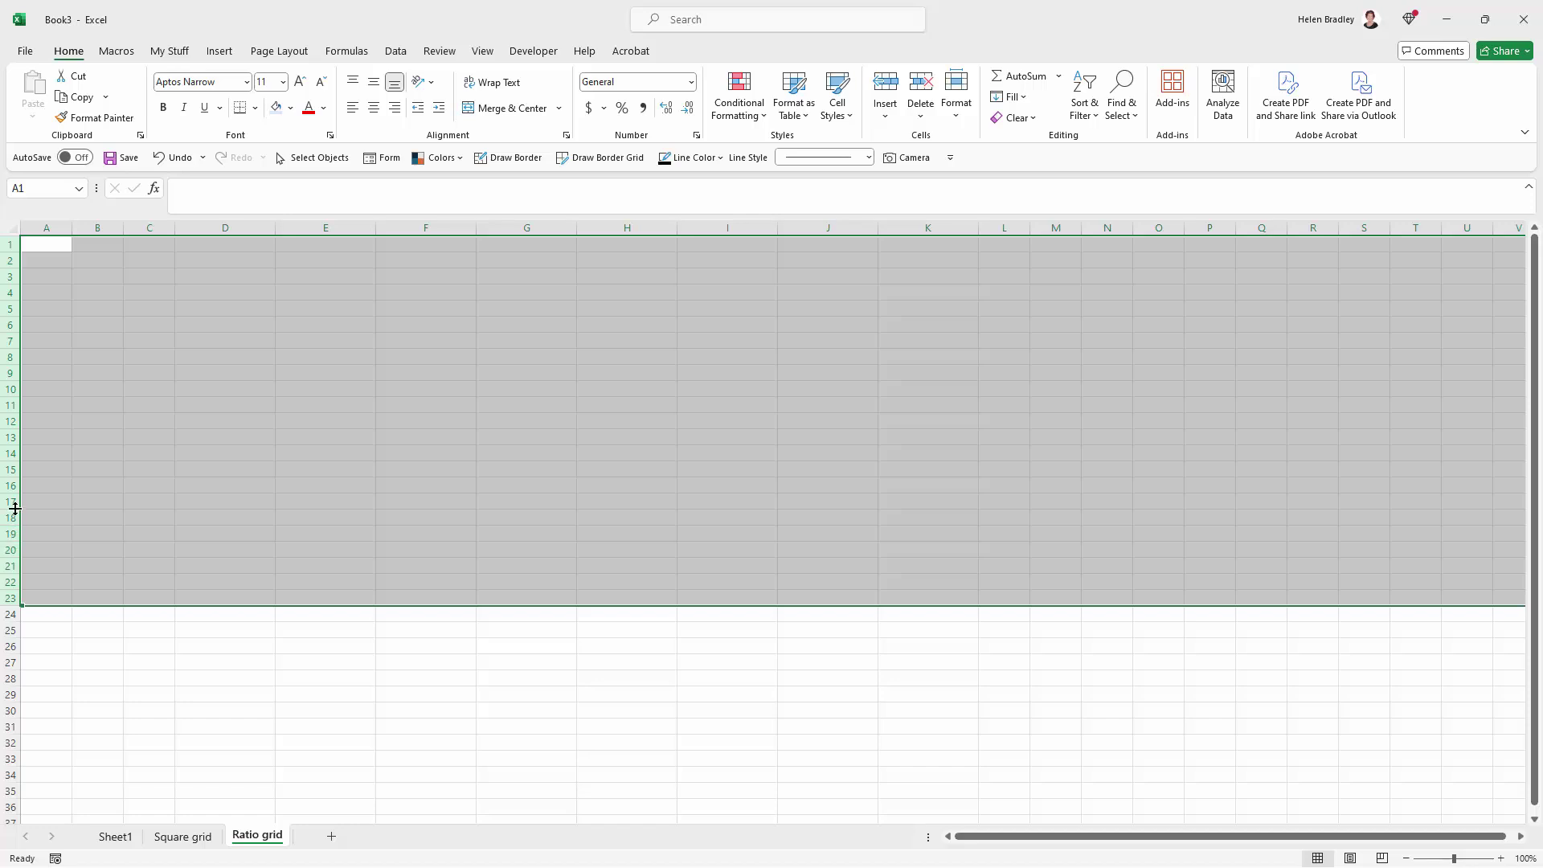
Make the Ratio grid rows taller, check a four-by-five block from D1, then return to Sheet1
{"action": "left_click_drag", "start_coordinate": [16, 509], "coordinate": [7, 573]}
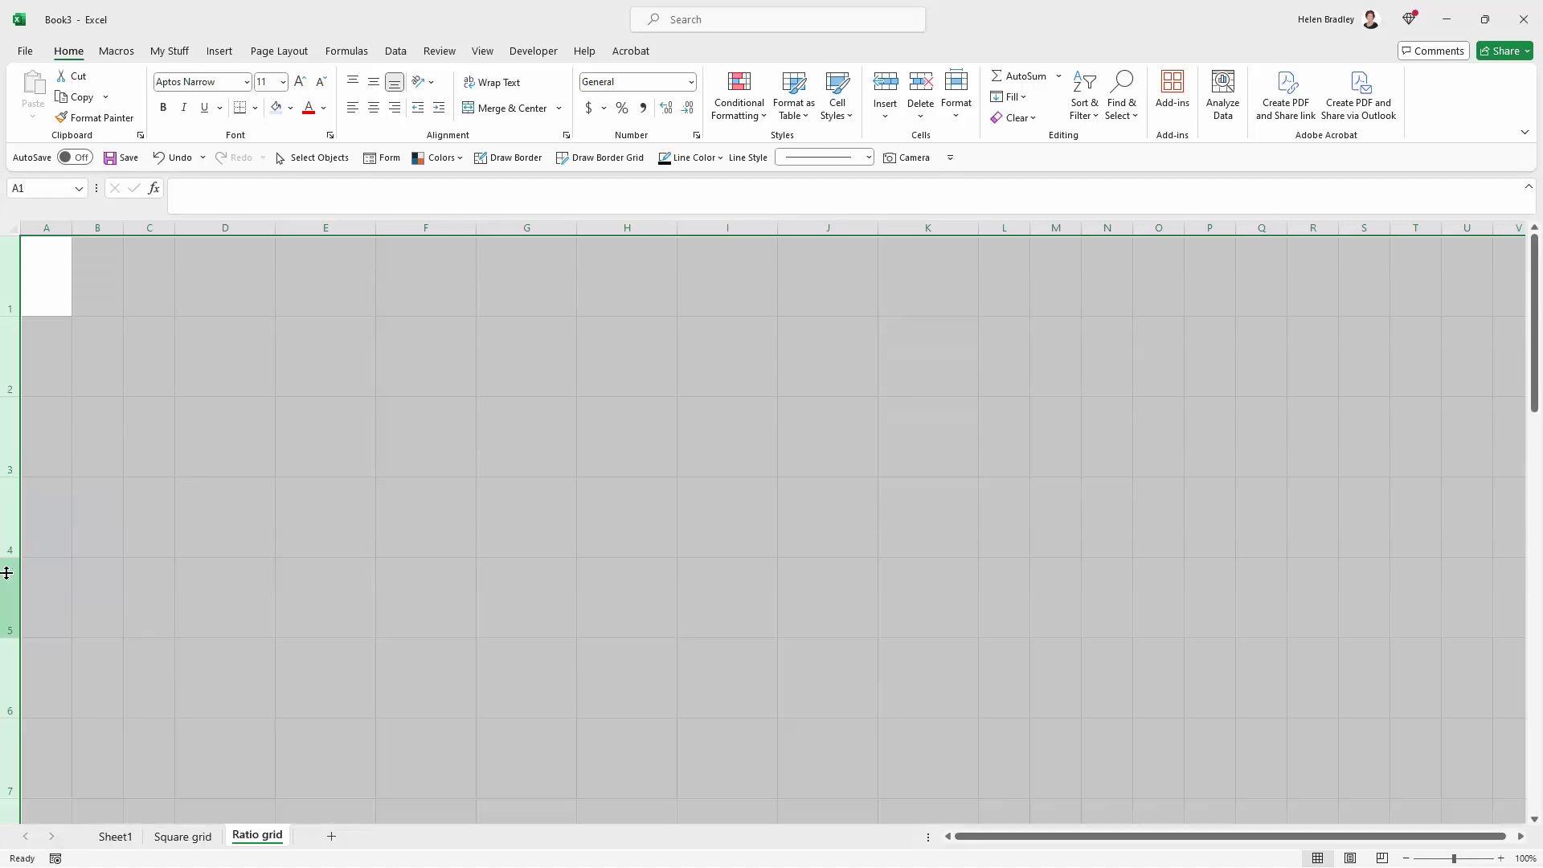
{"action": "left_click", "coordinate": [270, 293]}
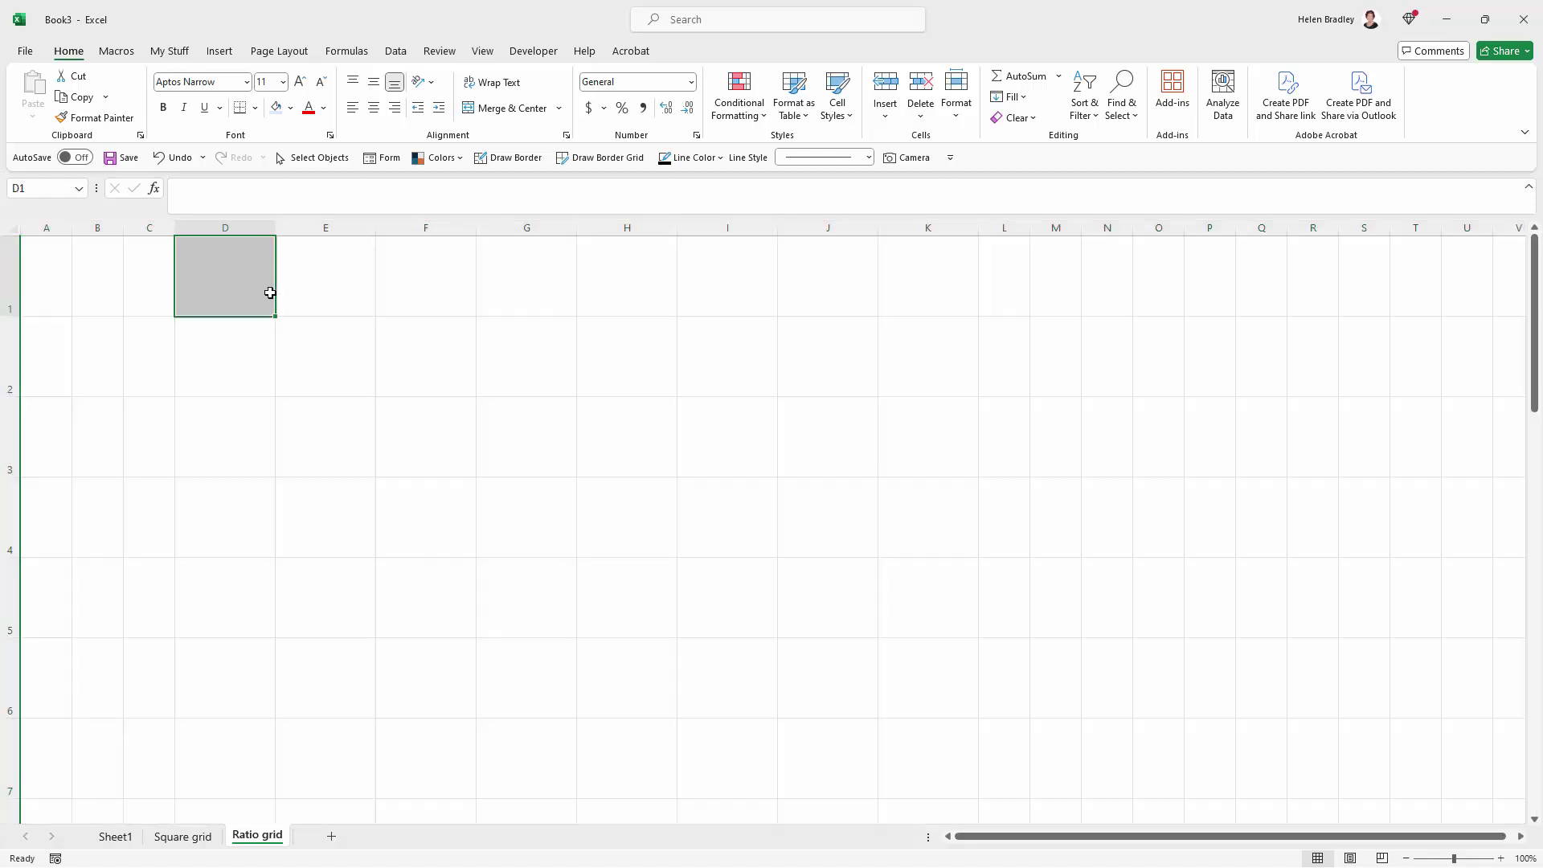
{"action": "left_click", "coordinate": [466, 297], "text": "shift"}
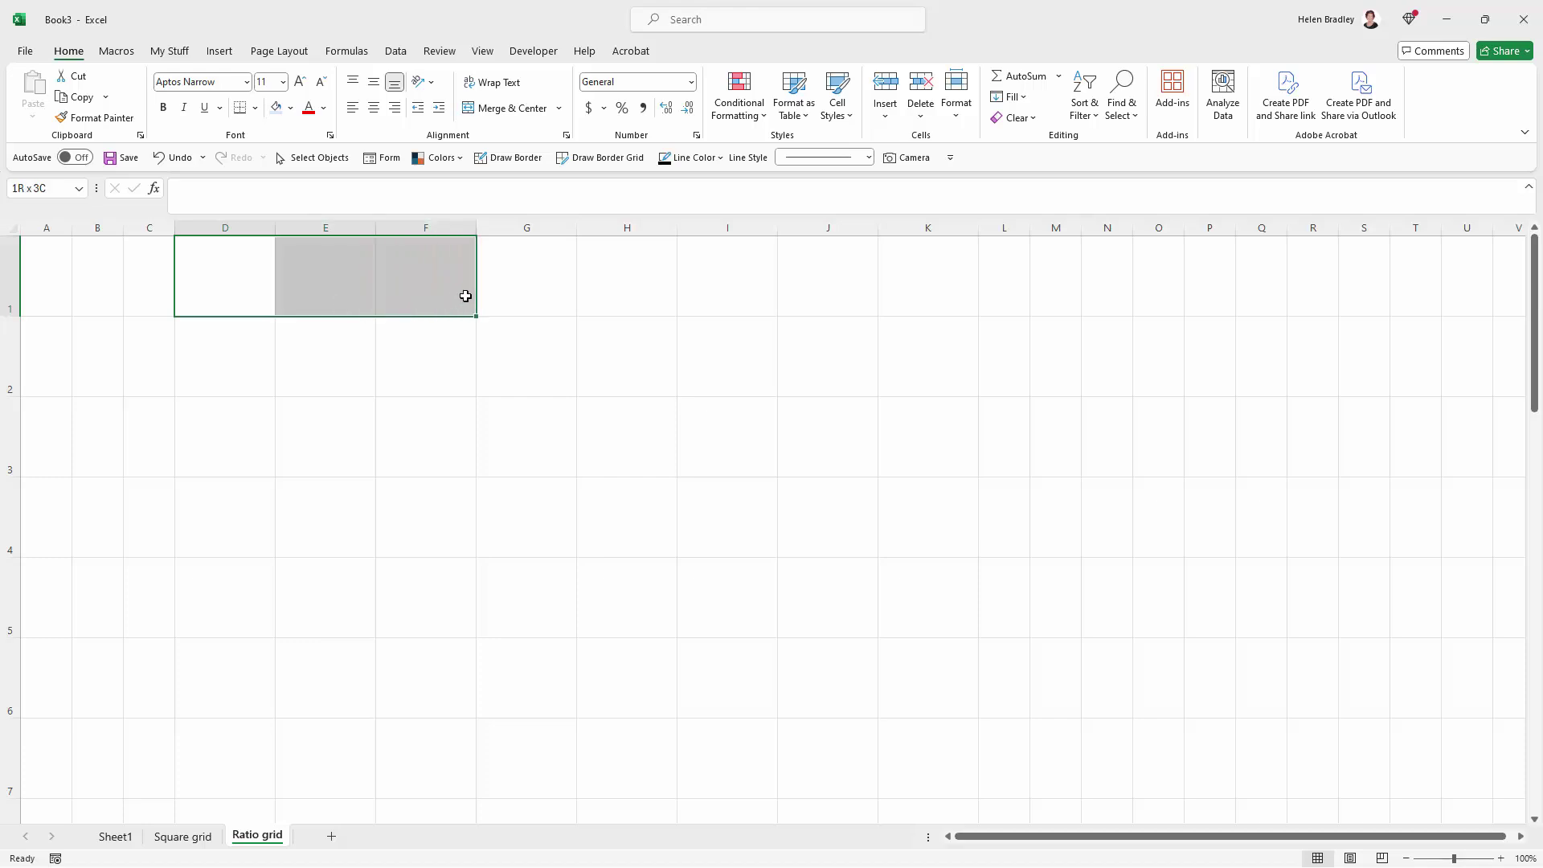
{"action": "left_click_drag", "start_coordinate": [466, 297], "coordinate": [496, 586]}
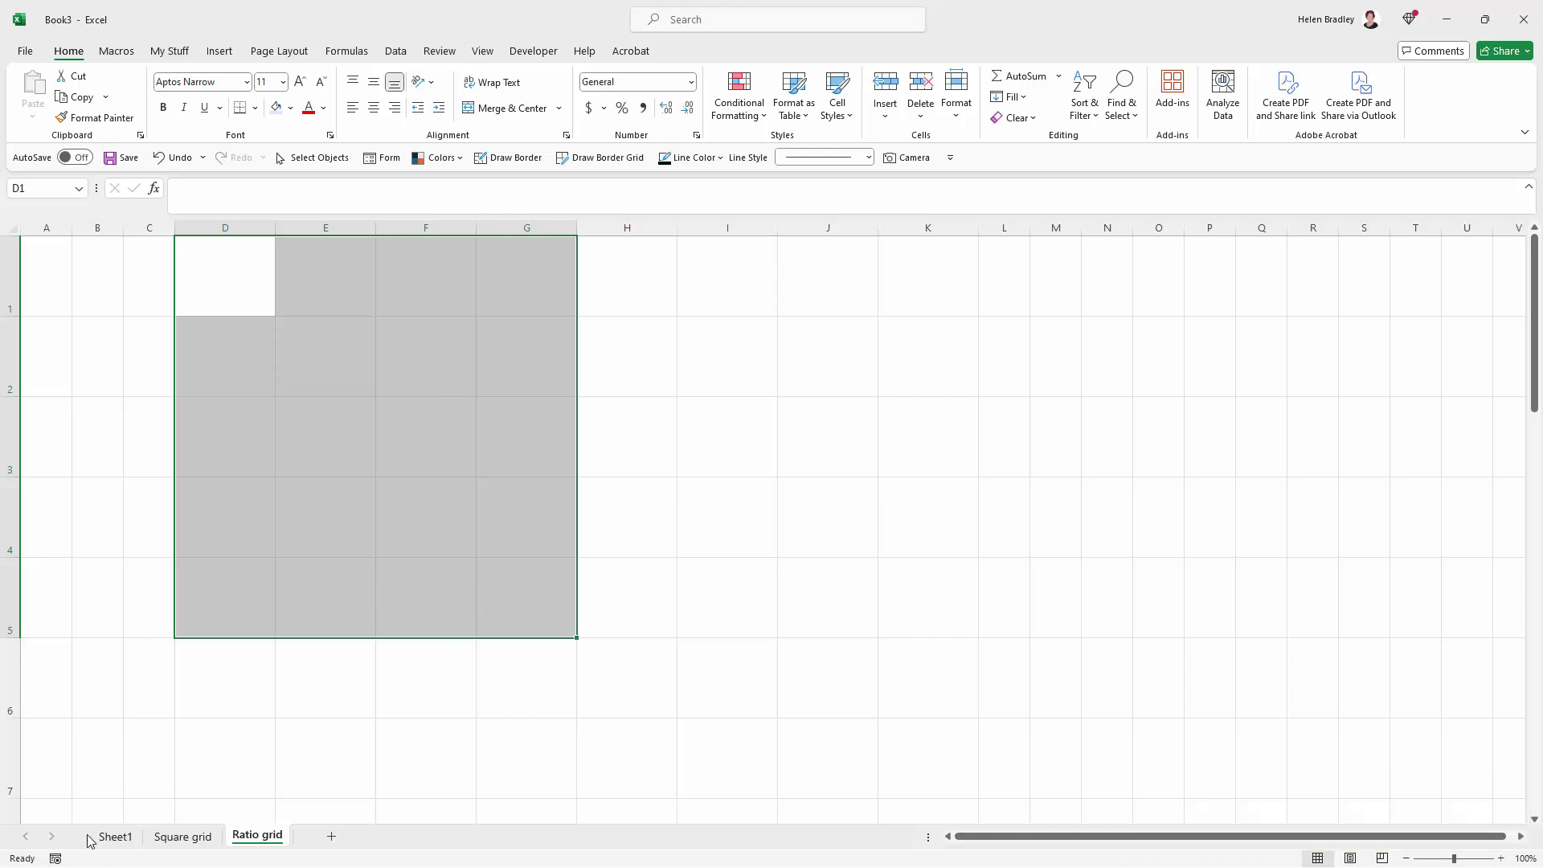
{"action": "left_click", "coordinate": [115, 837]}
Change the desired height in B2 to 50, then to 48, giving 60 by 48 pixels
{"action": "left_click", "coordinate": [165, 264]}
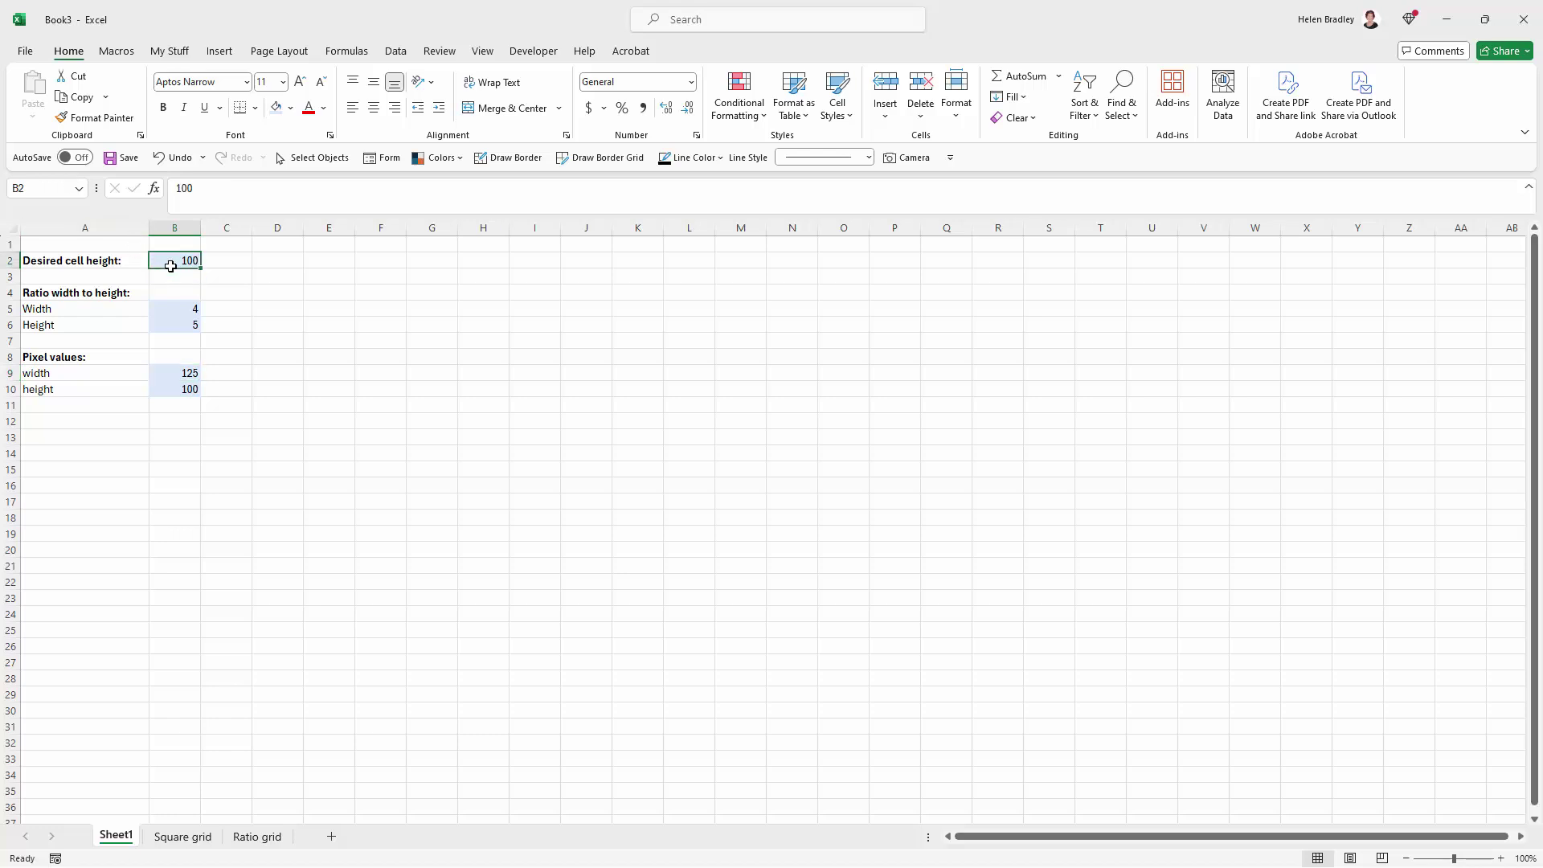
{"action": "type", "text": "50"}
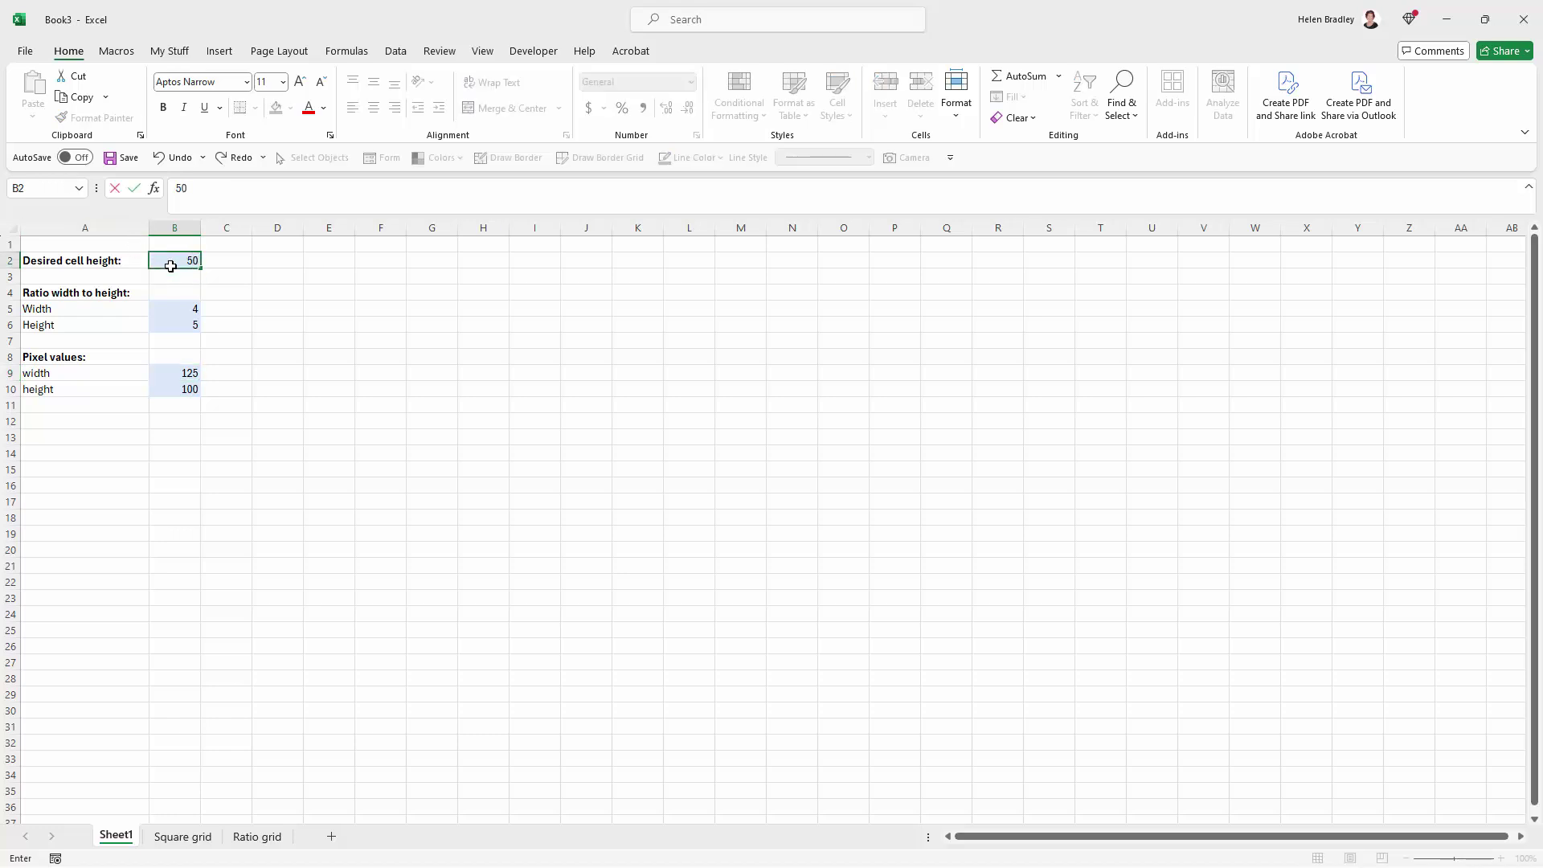
{"action": "key", "text": "Return"}
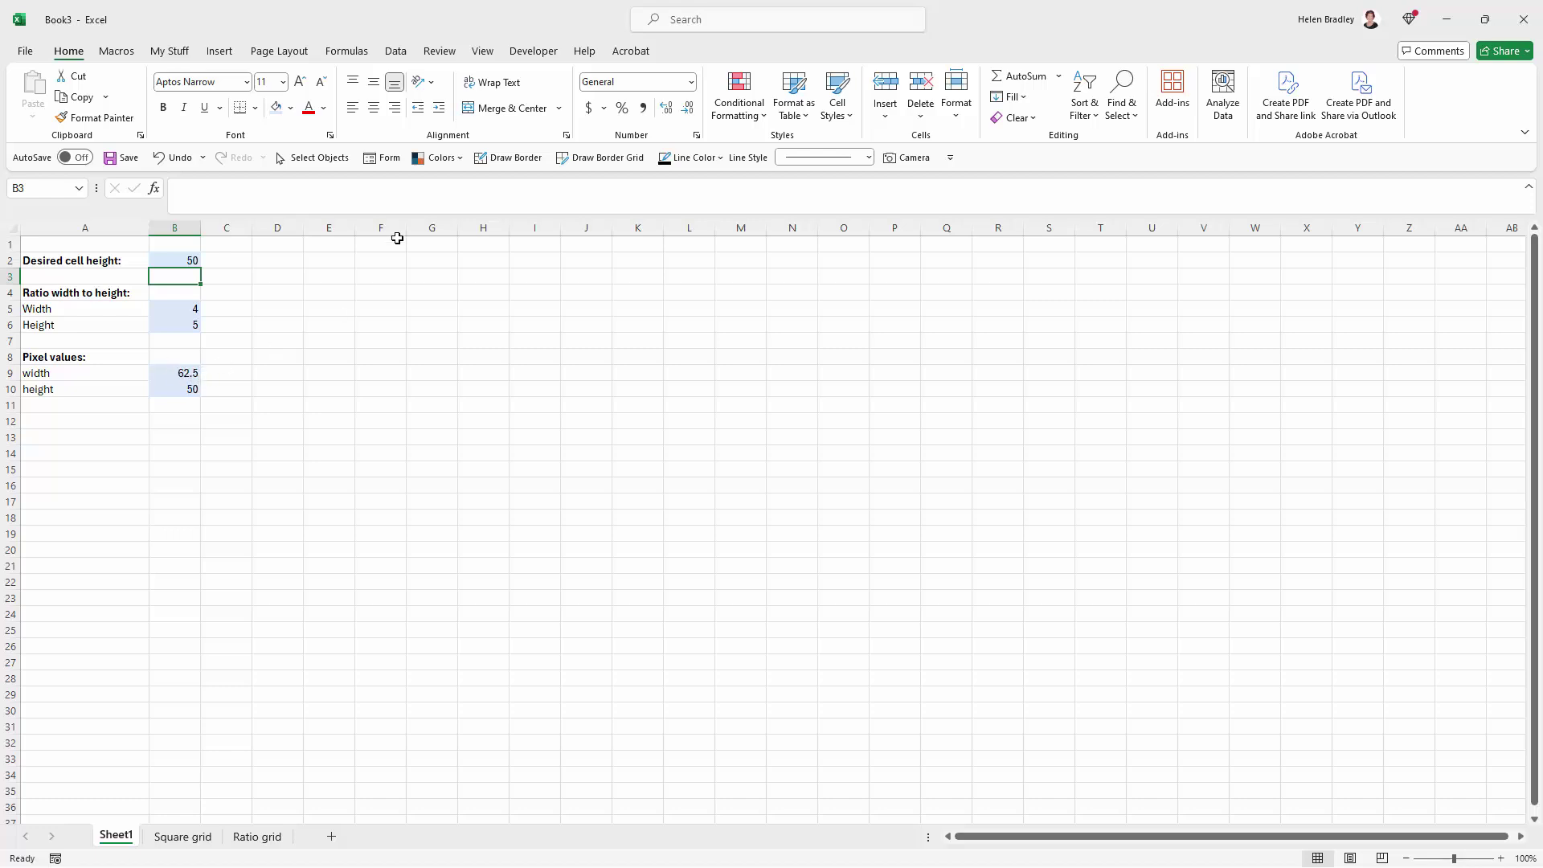
{"action": "left_click_drag", "start_coordinate": [404, 227], "coordinate": [406, 229]}
{"action": "left_click", "coordinate": [183, 261]}
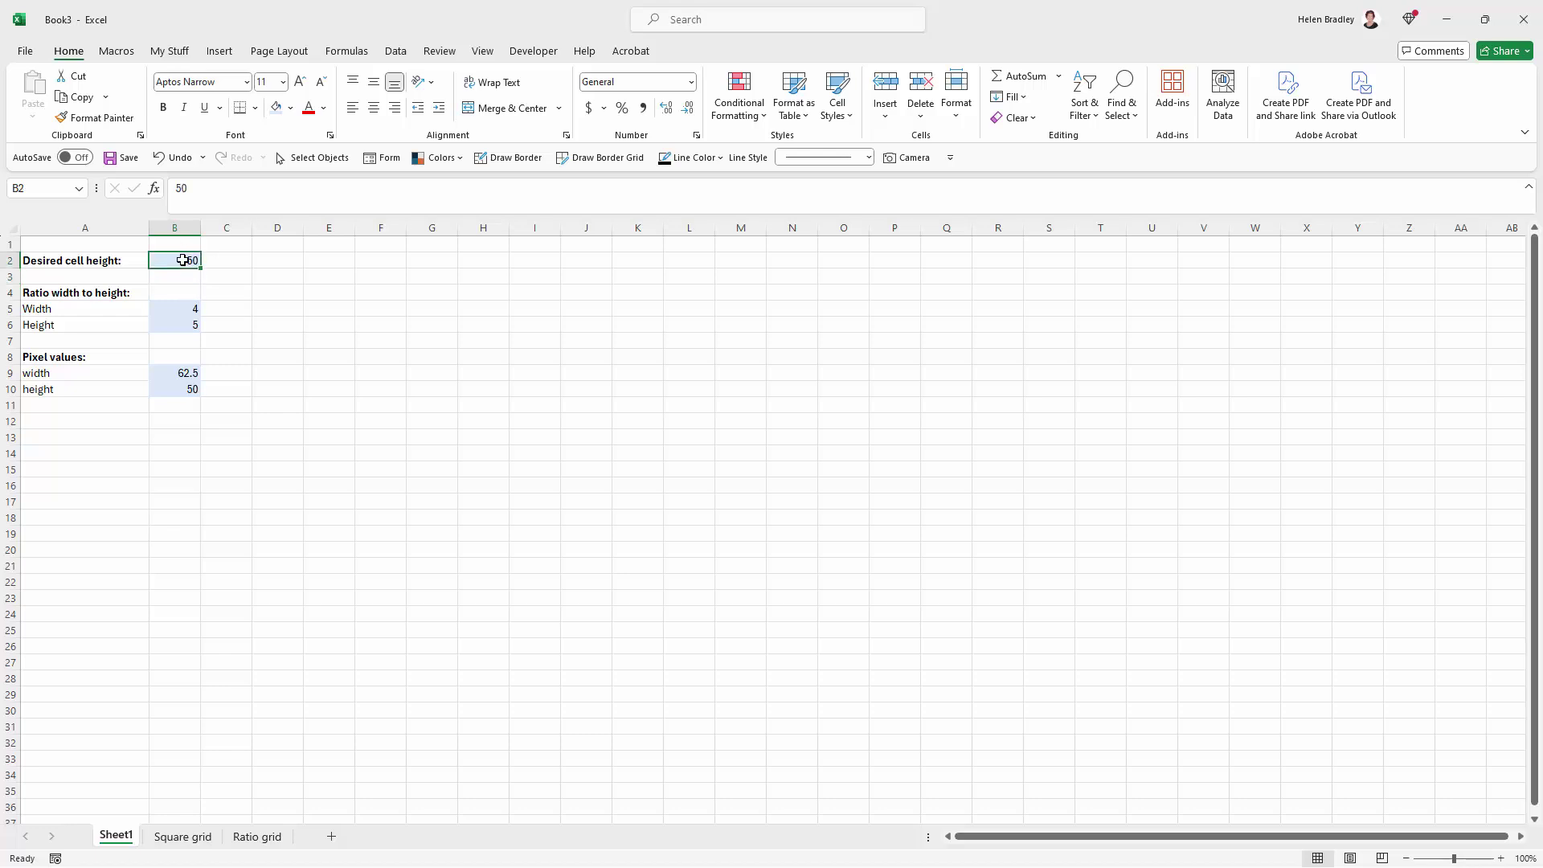
{"action": "type", "text": "48"}
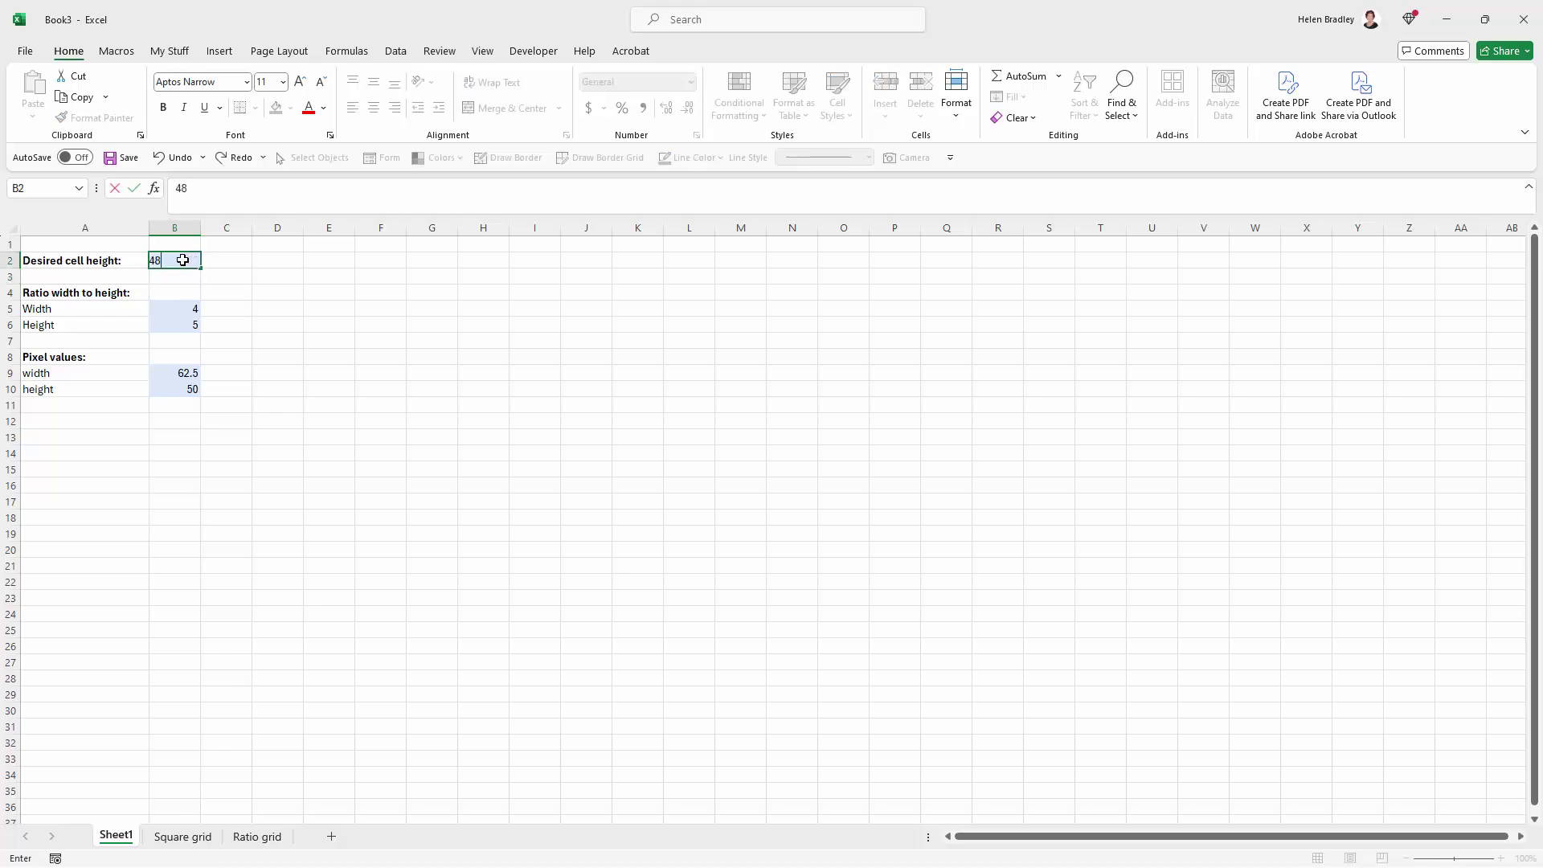
{"action": "key", "text": "Return"}
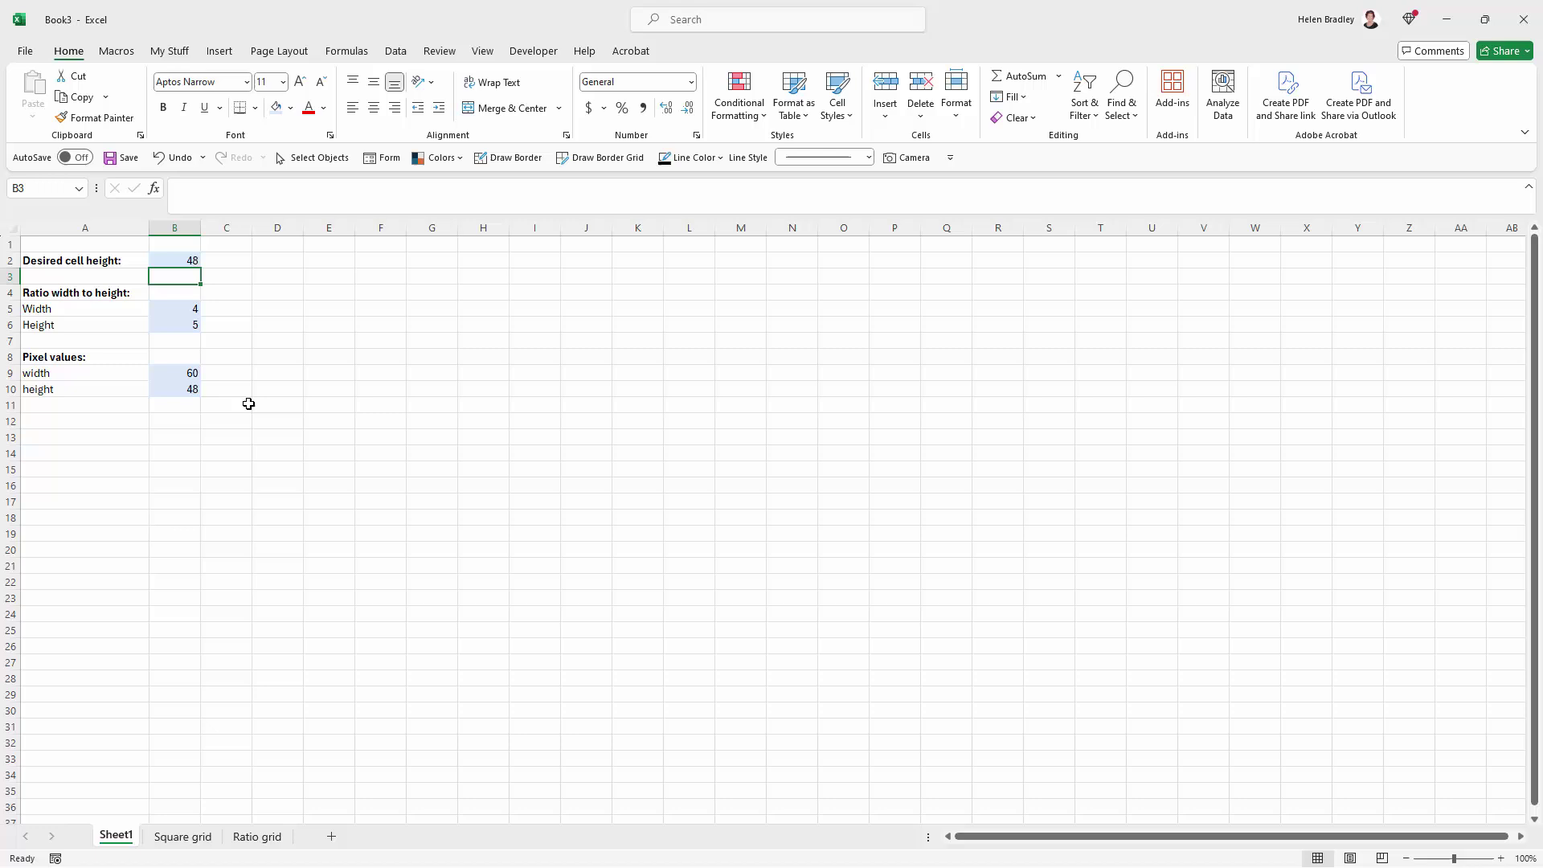
Glance at the Square grid sheet, then go back to the Ratio grid sheet
{"action": "left_click", "coordinate": [182, 837]}
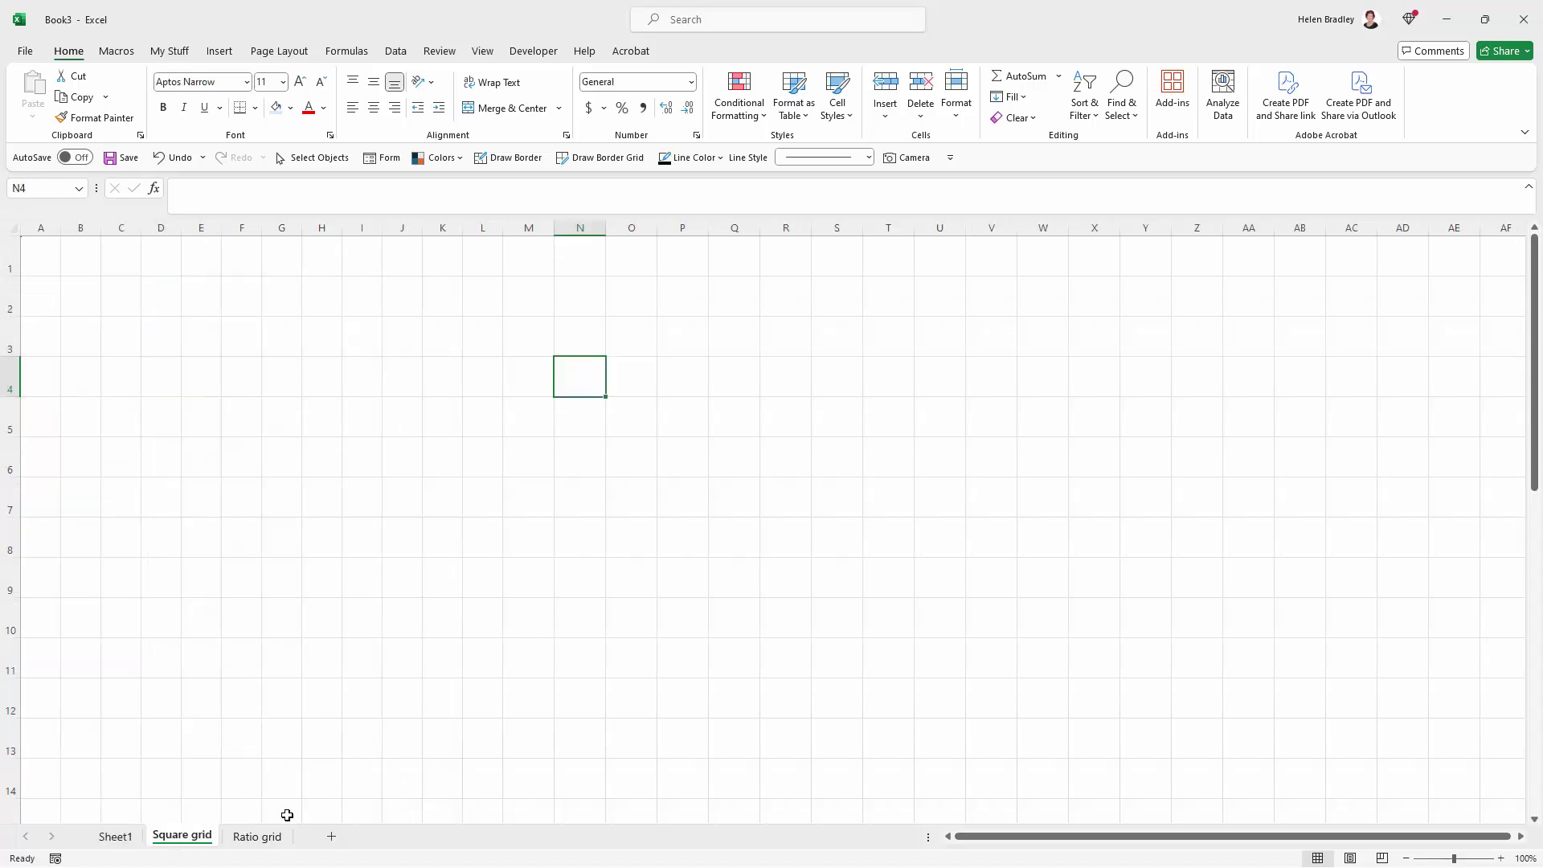
{"action": "left_click", "coordinate": [269, 837]}
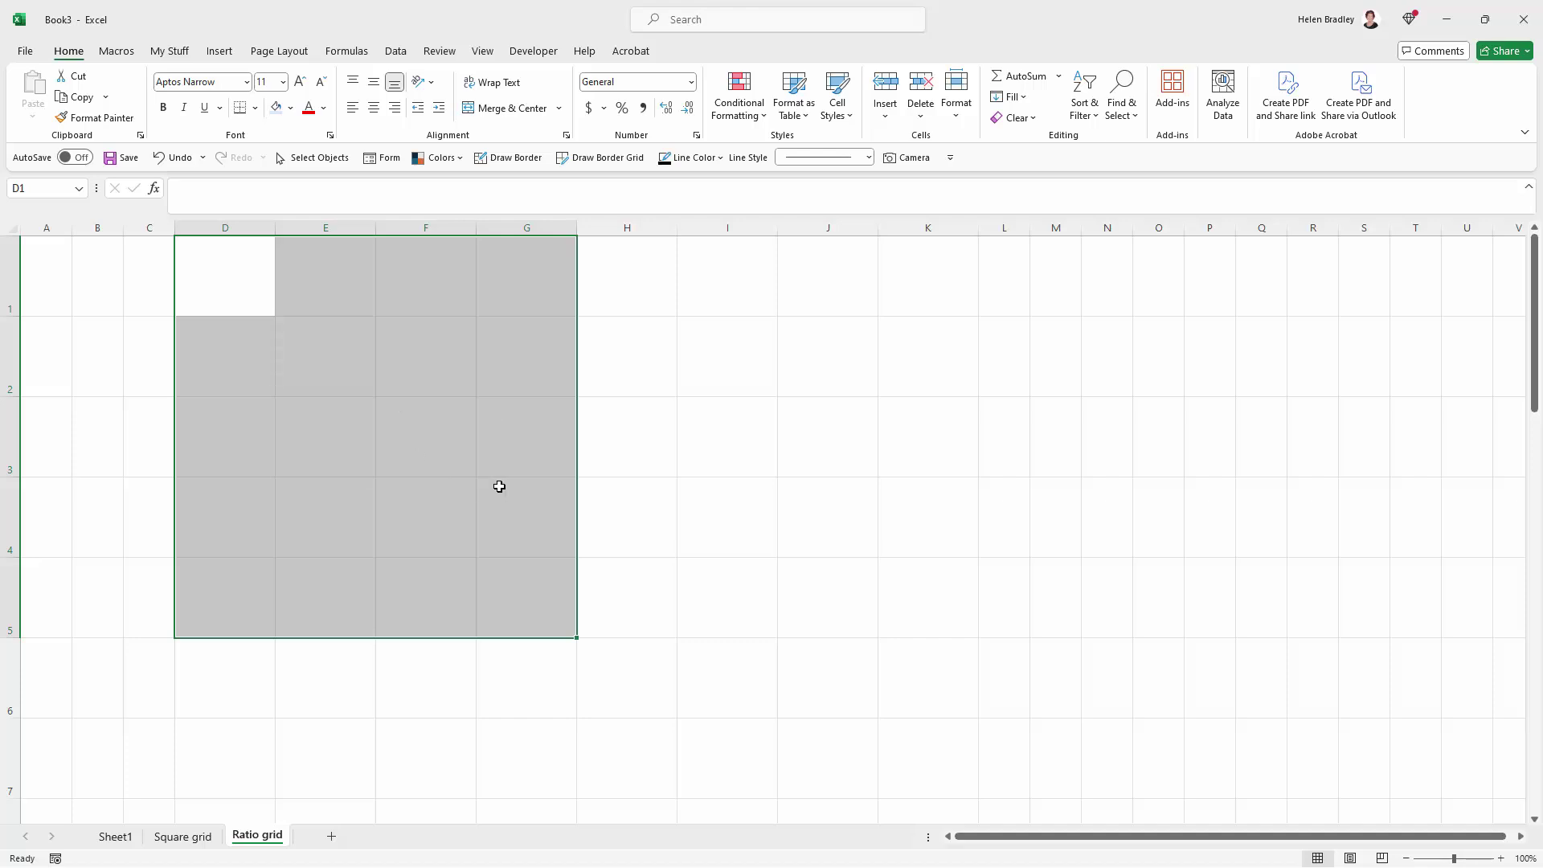